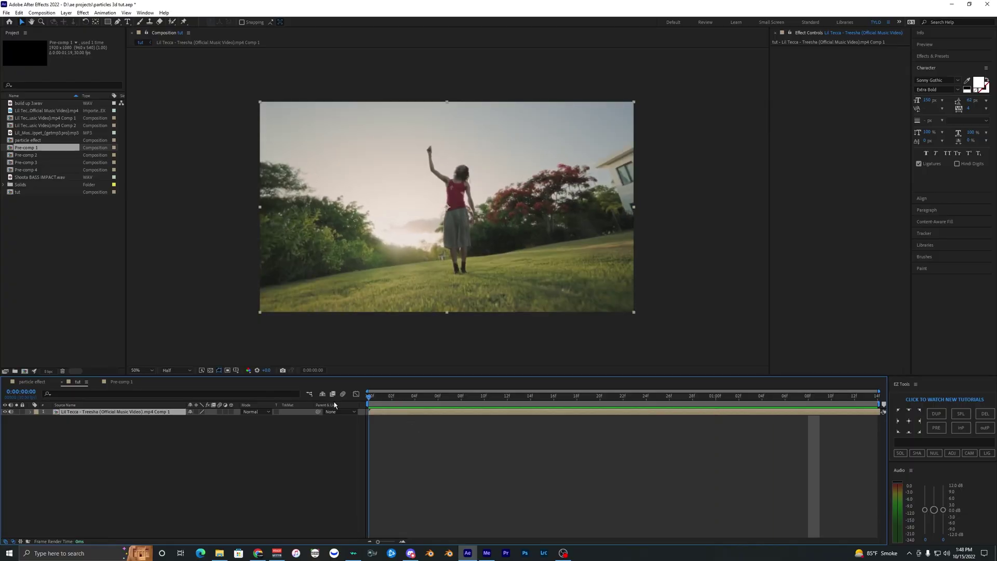
# Apply the 3D Camera Tracker to the music video comp layer
pyautogui.click(390, 423)
pyautogui.click(427, 398)
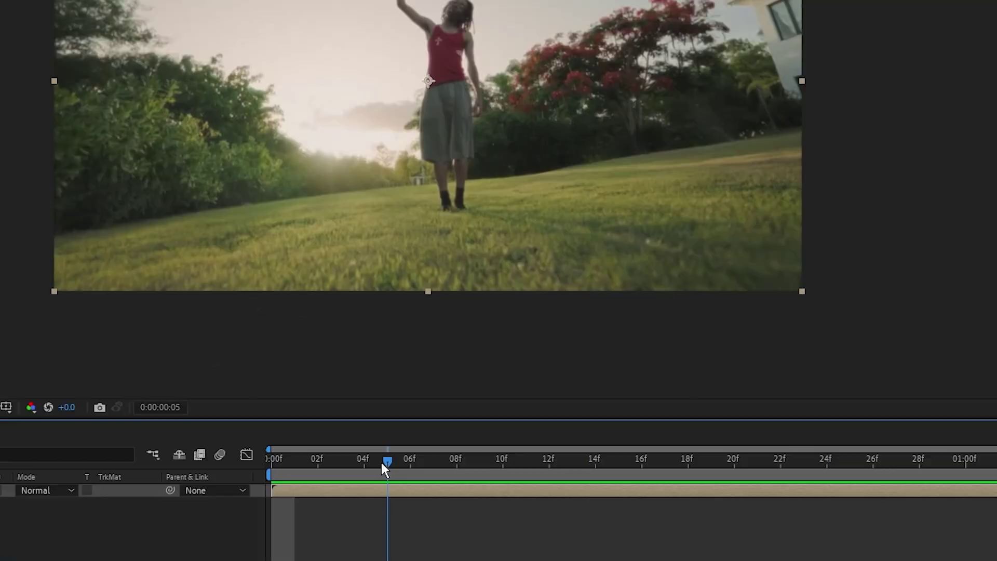
pyautogui.rightClick(389, 412)
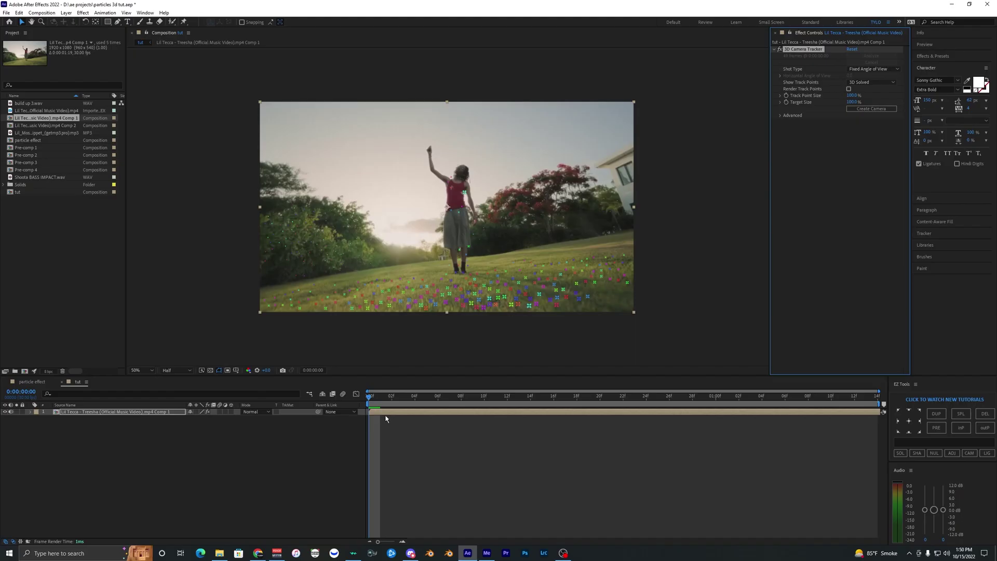
# Select track points on the grass in front of the person and create a null and camera from them
pyautogui.press('space')
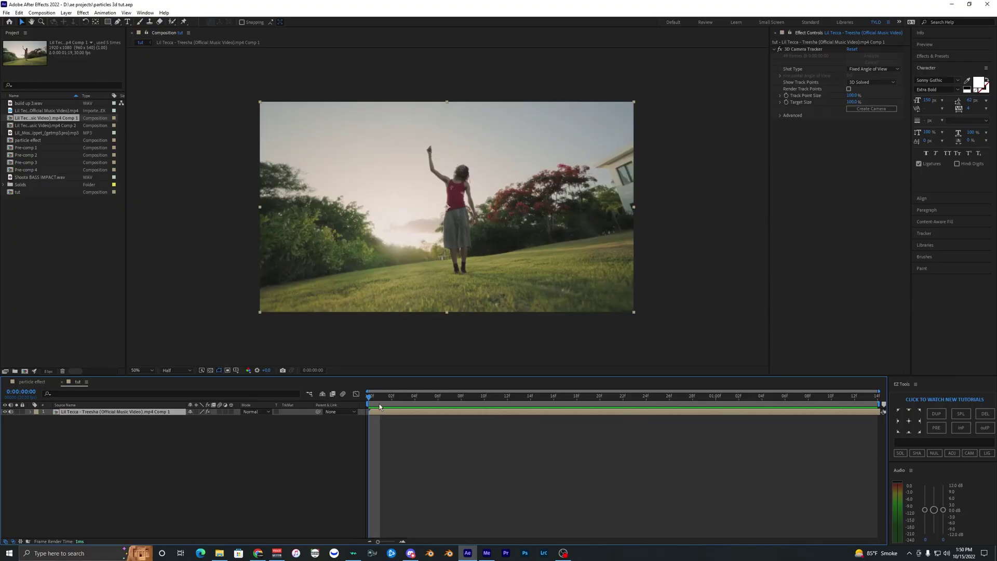
pyautogui.click(795, 50)
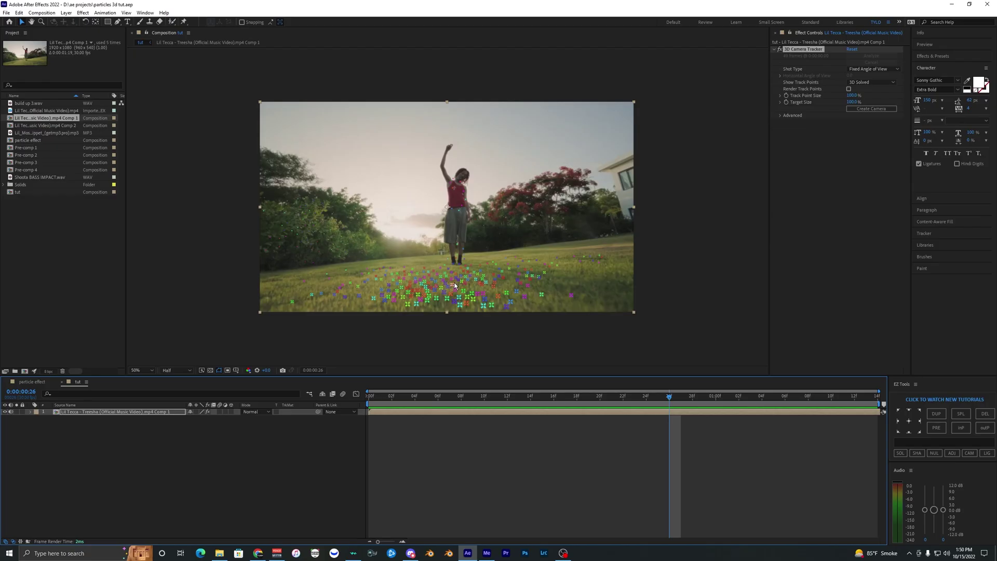
pyautogui.rightClick(416, 287)
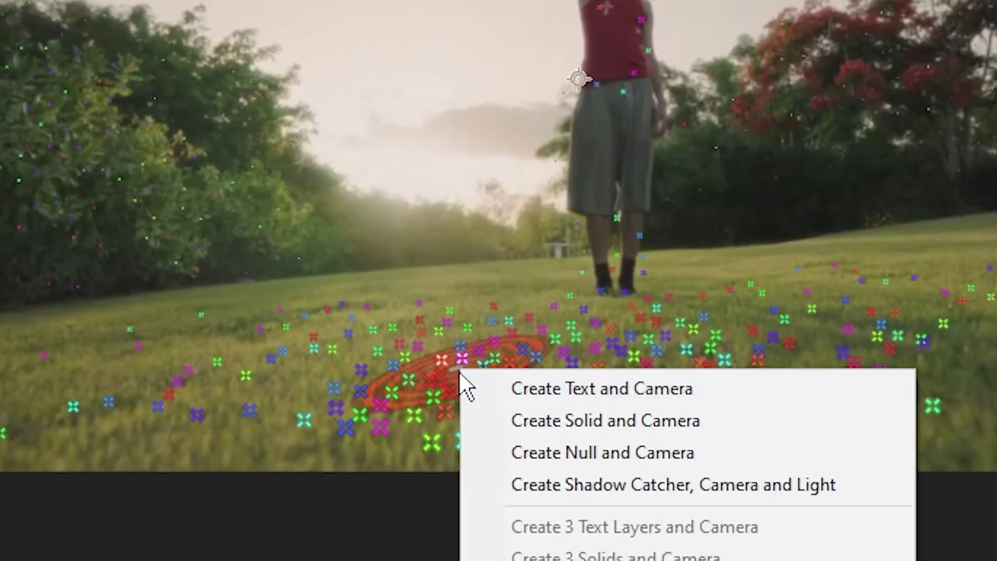
pyautogui.click(414, 284)
pyautogui.click(414, 286)
pyautogui.rightClick(417, 287)
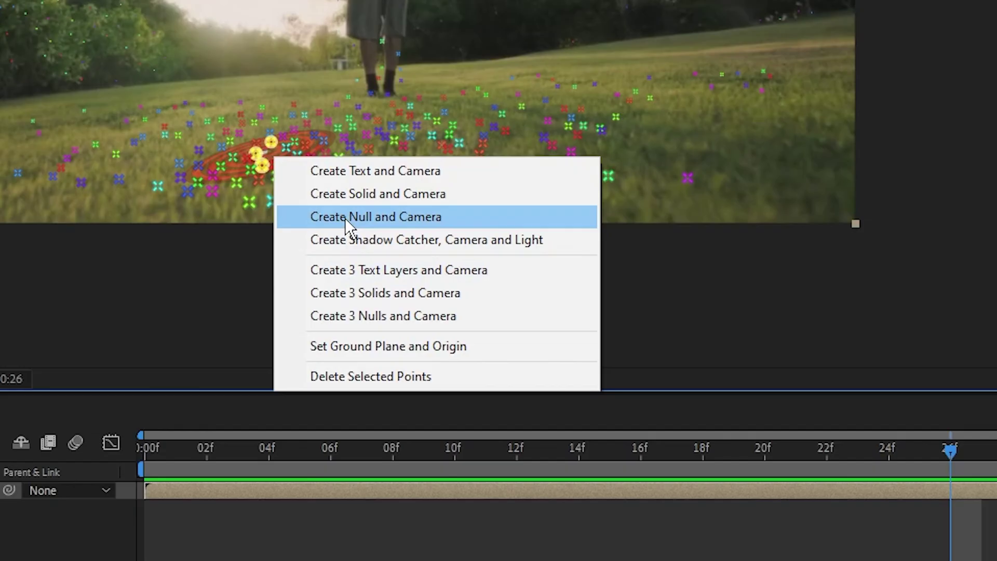
pyautogui.click(358, 216)
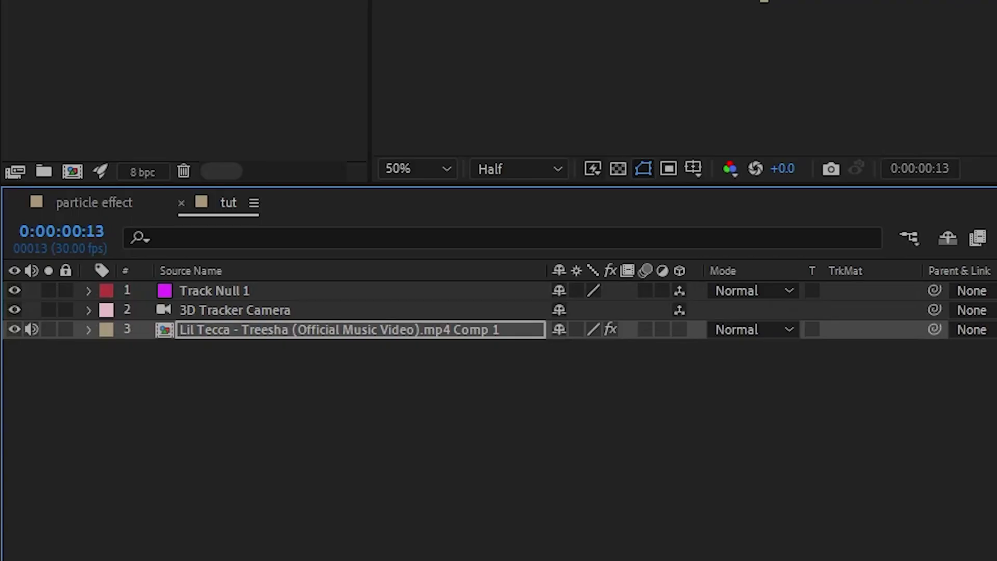
# Create a black 1920 x 1080 px solid layer above the track null
pyautogui.click(294, 294)
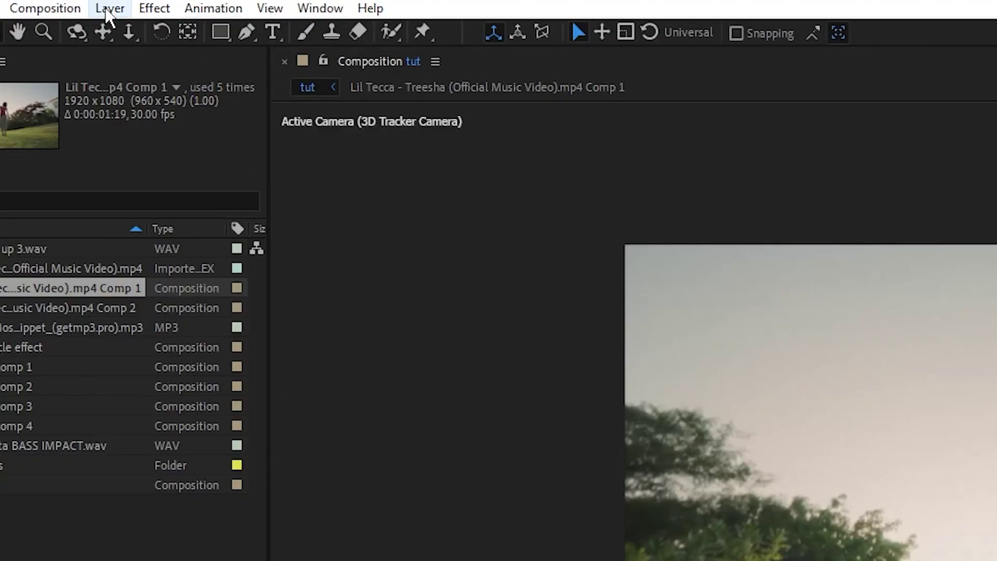
pyautogui.click(66, 13)
pyautogui.moveTo(73, 23)
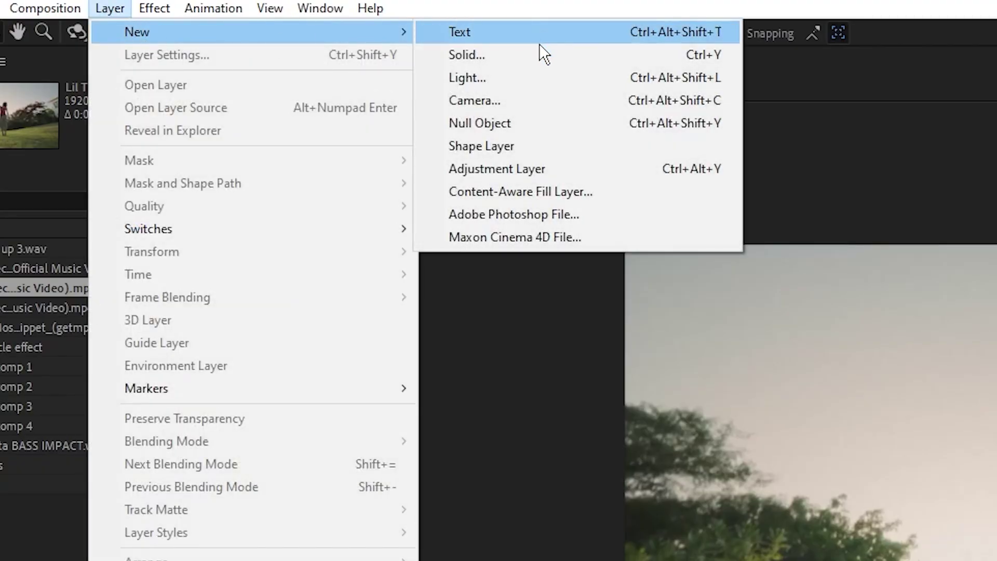
pyautogui.click(538, 53)
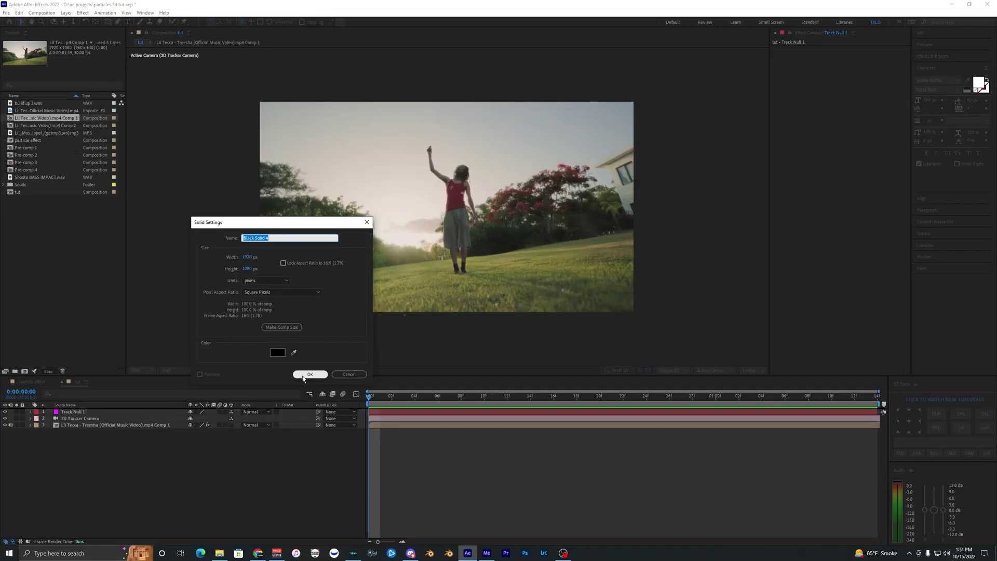
pyautogui.click(309, 375)
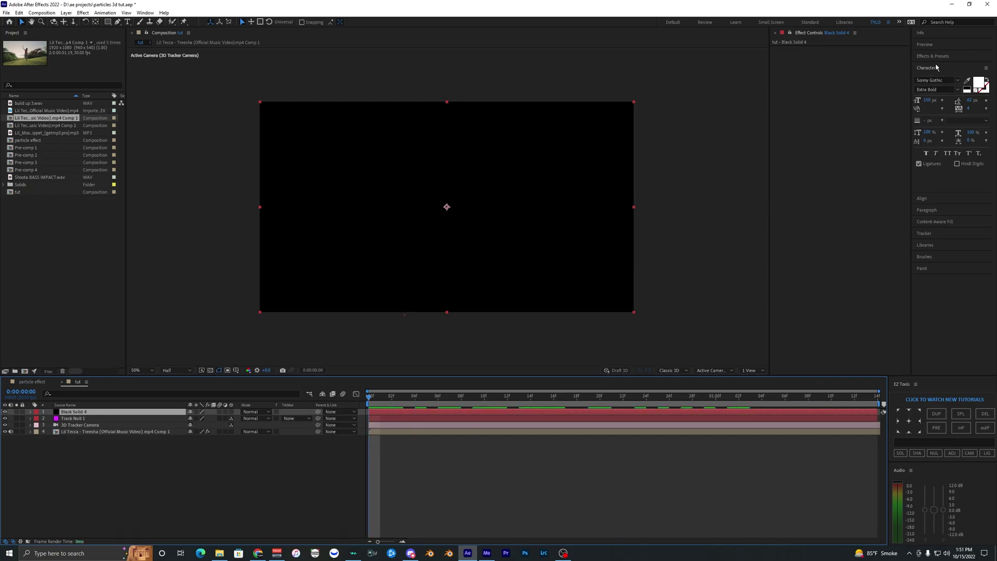
# Find the CC Particle World effect and apply it to the black solid
pyautogui.click(934, 57)
pyautogui.write('particle')
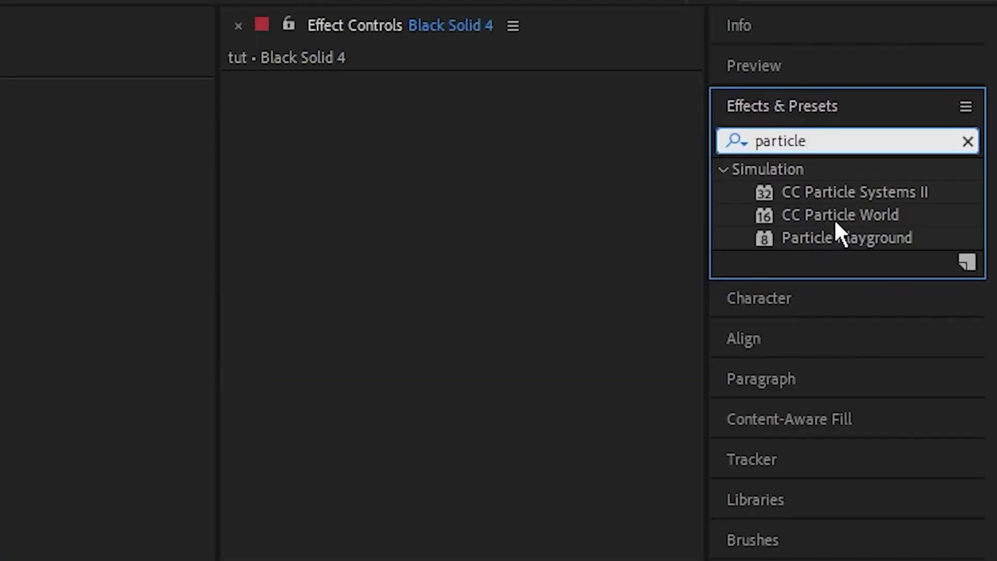
pyautogui.moveTo(835, 222); pyautogui.dragTo(348, 243)
# Turn off CC Particle World's Grid, Horizon and Axis Box guides and preview the particles from the first frame
pyautogui.click(389, 105)
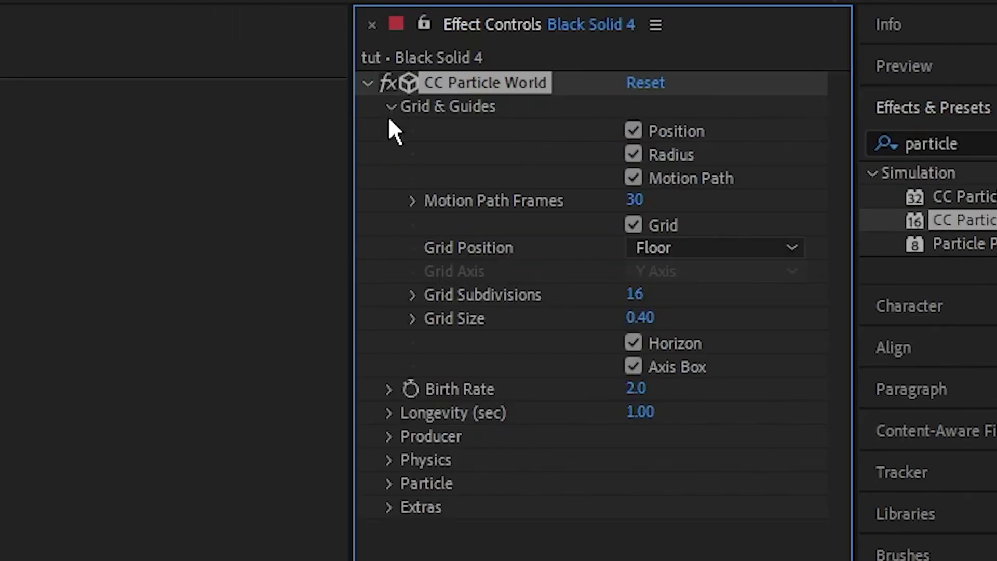
pyautogui.click(633, 225)
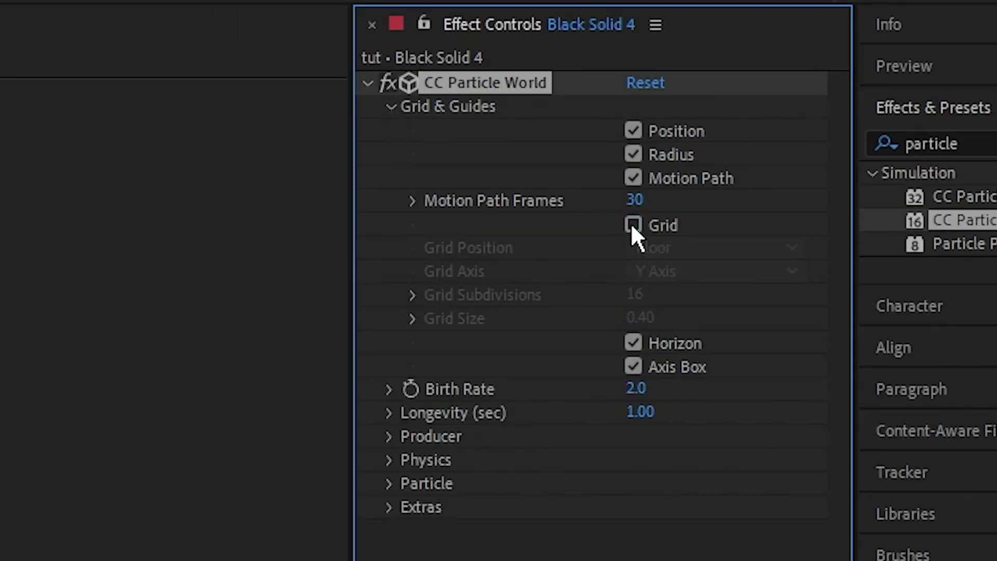
pyautogui.click(633, 343)
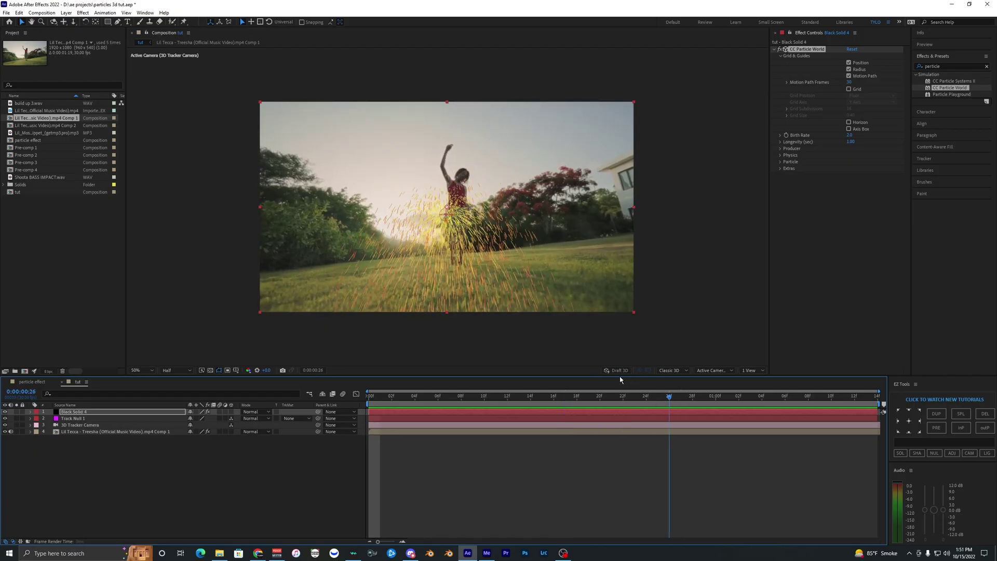
pyautogui.moveTo(499, 396); pyautogui.dragTo(305, 403)
pyautogui.press('space')
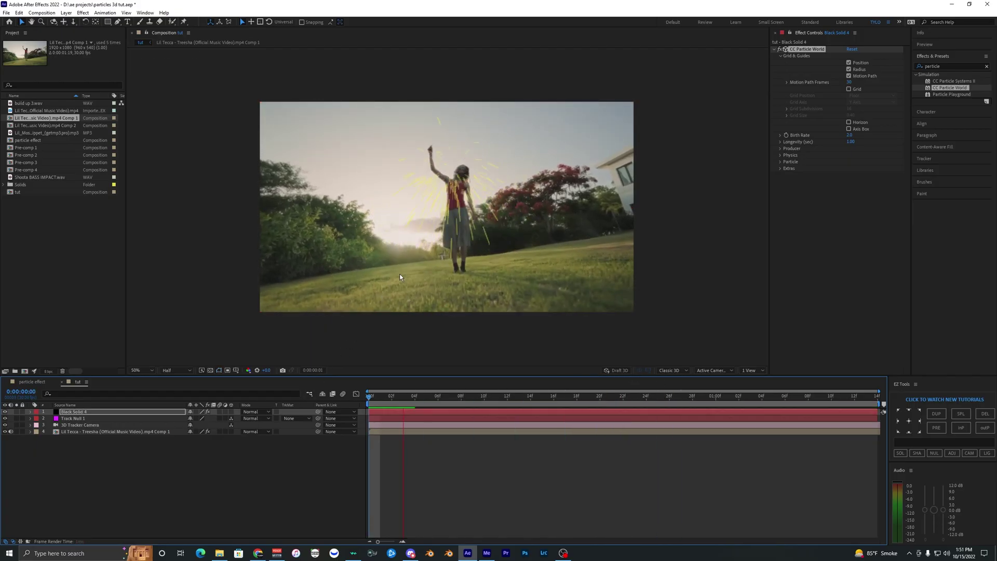
pyautogui.press('space')
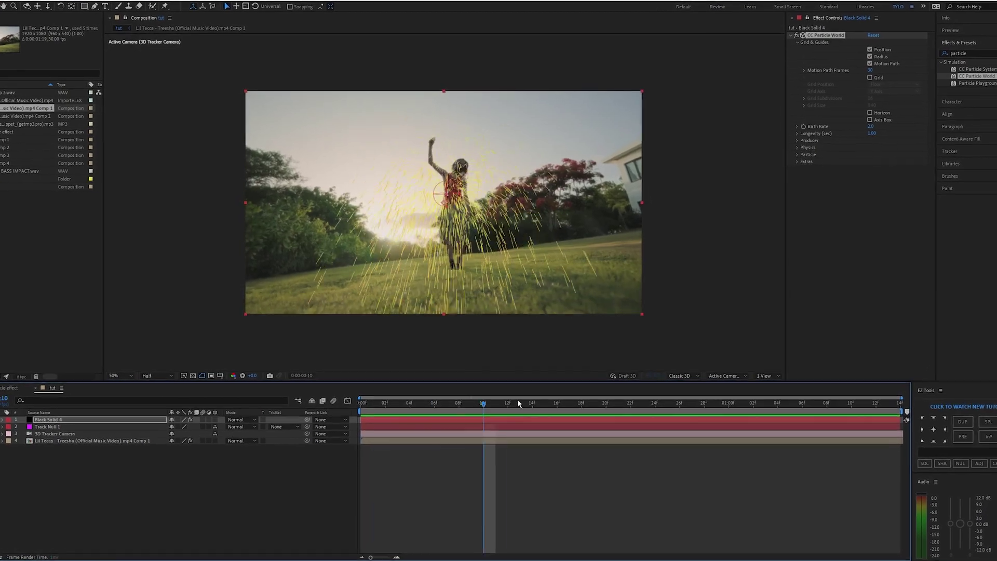
pyautogui.moveTo(518, 404); pyautogui.dragTo(534, 363)
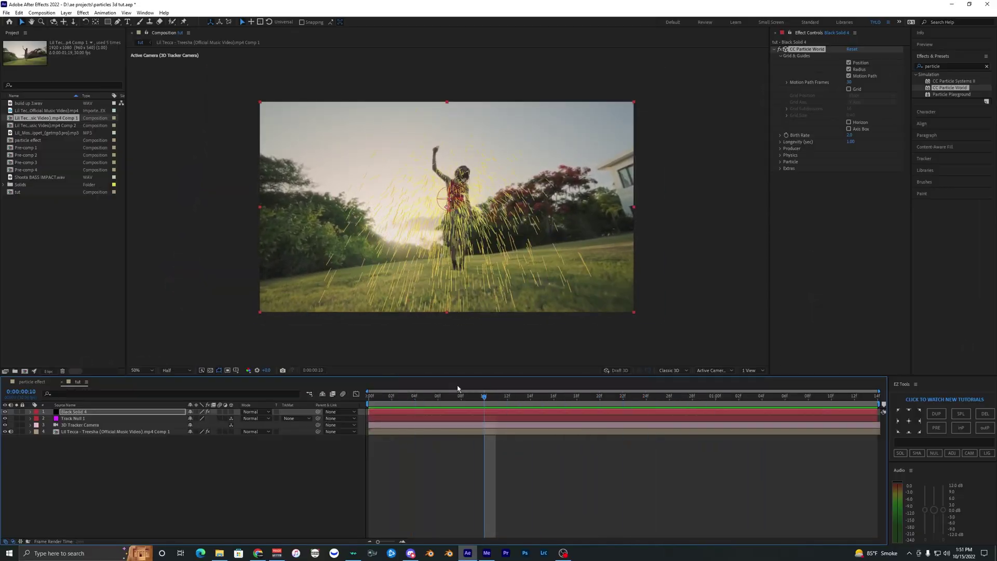
# Set the particle Birth Rate to 1.5 and Longevity to 10 seconds
pyautogui.click(780, 135)
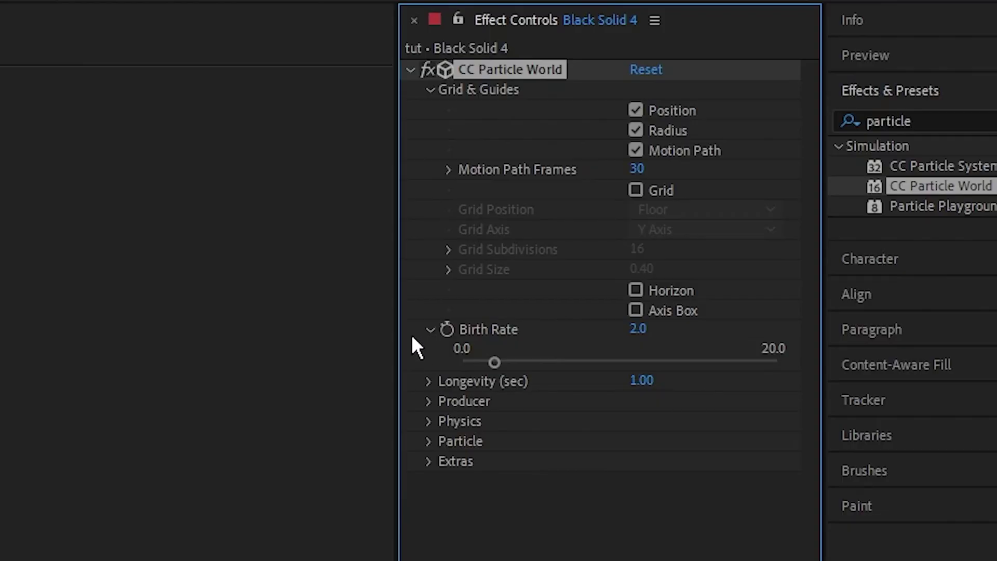
pyautogui.click(428, 330)
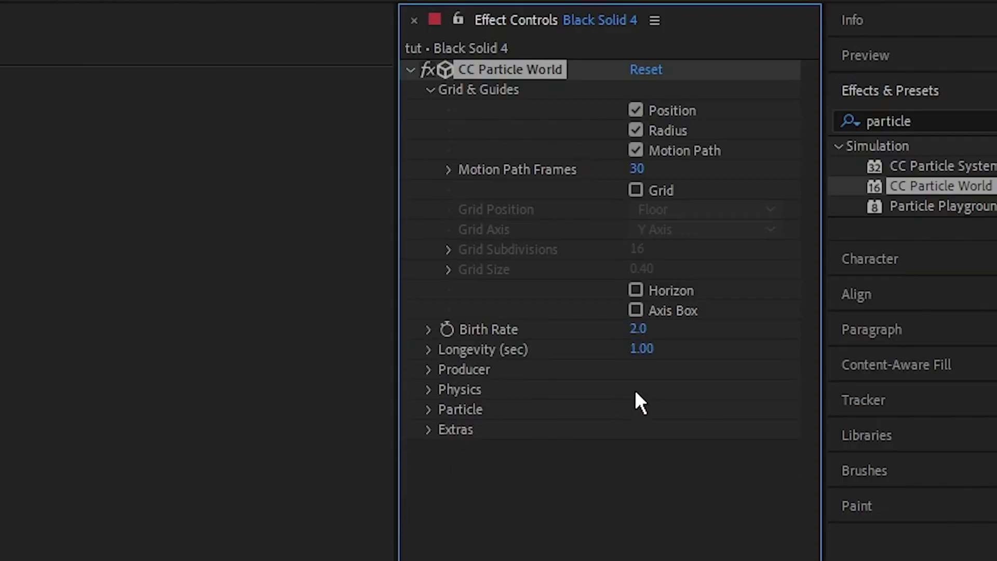
pyautogui.click(638, 329)
pyautogui.press('Return')
pyautogui.click(641, 349)
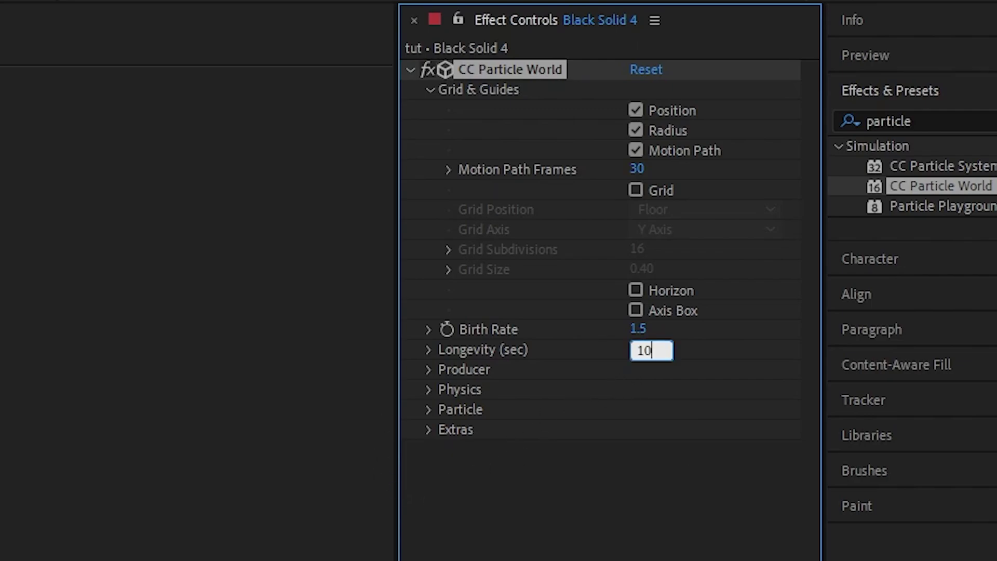
pyautogui.write('10')
pyautogui.press('Return')
# Set the Producer's Radius X and Radius Y to 10 and Radius Z to 15
pyautogui.click(429, 370)
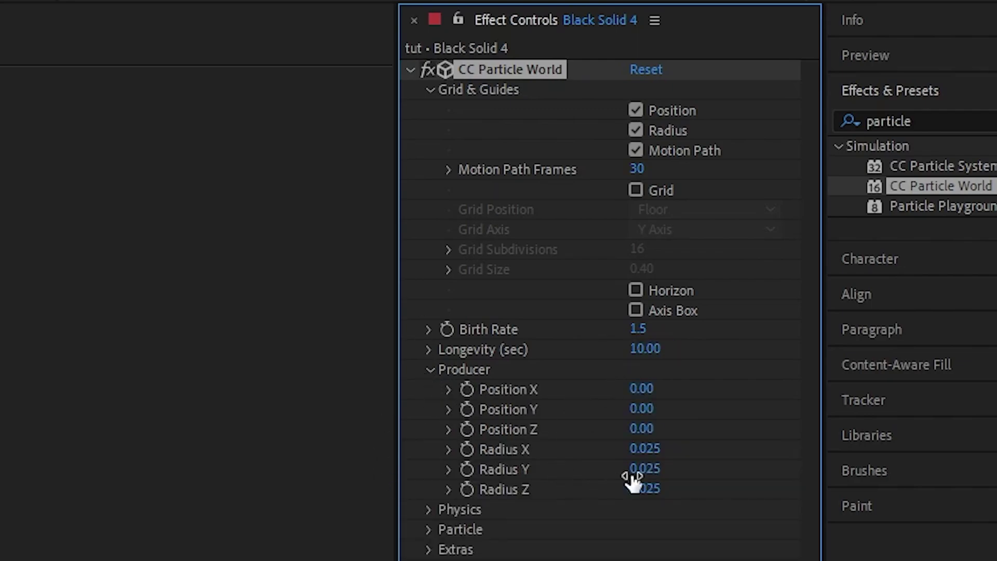
pyautogui.click(645, 450)
pyautogui.write('10')
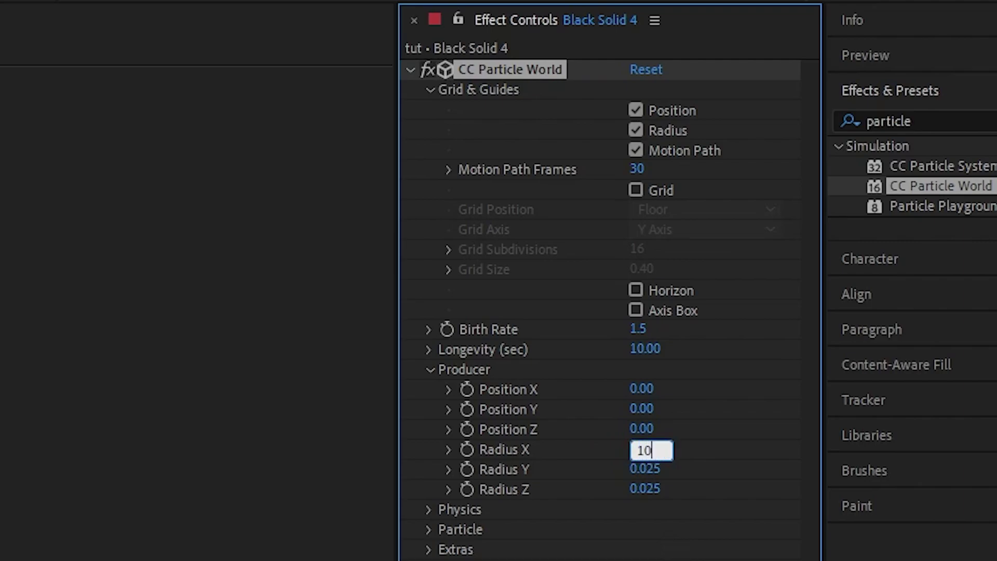
pyautogui.click(649, 468)
pyautogui.press('Return')
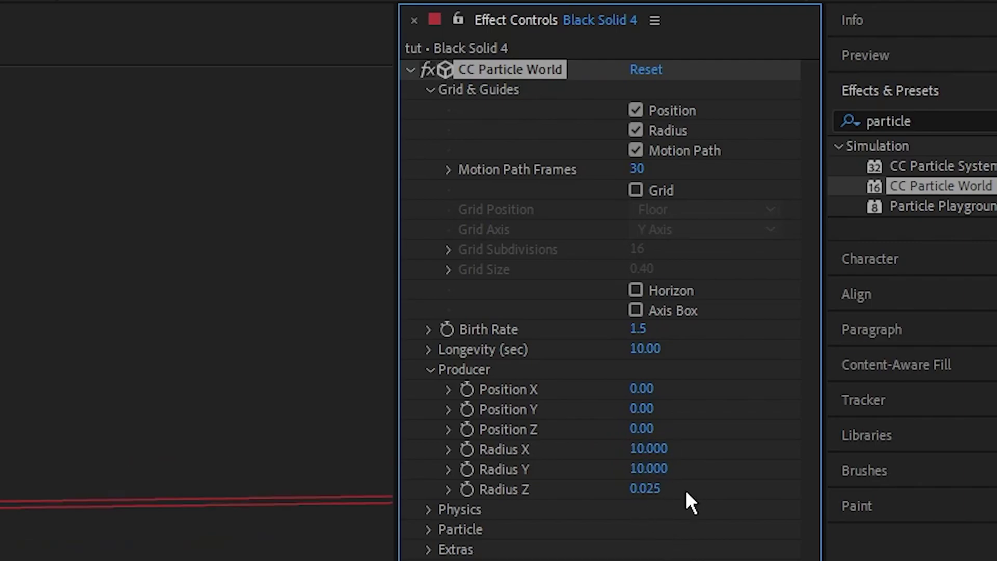
pyautogui.write('15')
pyautogui.press('Return')
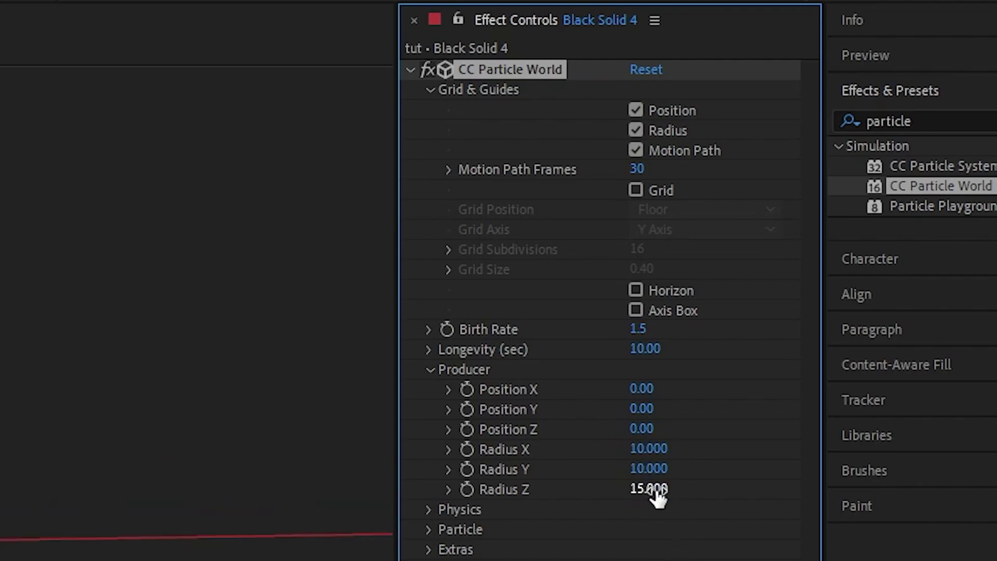
# Review the particle Physics settings and keep the Animation type as Explosive
pyautogui.click(428, 508)
pyautogui.click(719, 311)
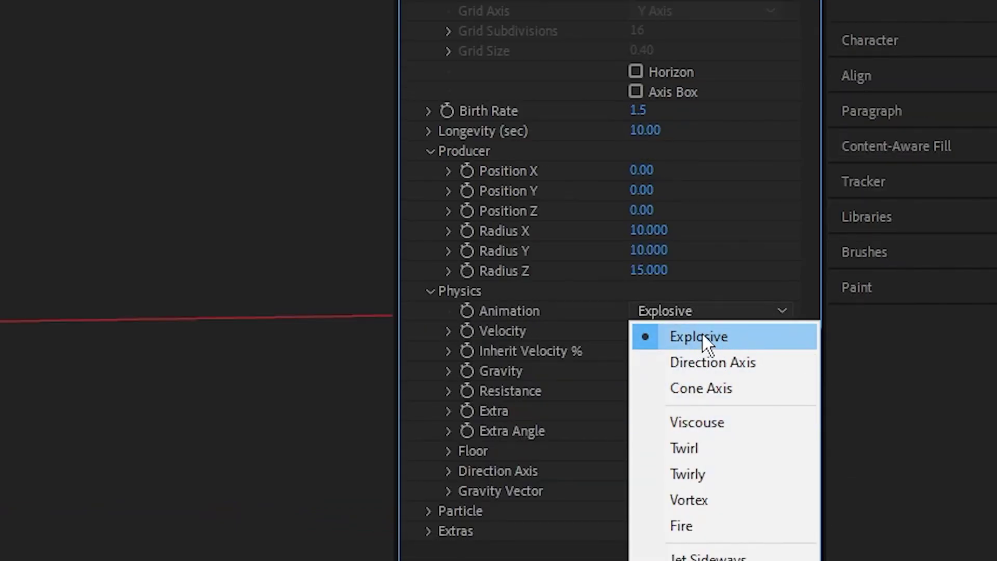
pyautogui.click(662, 307)
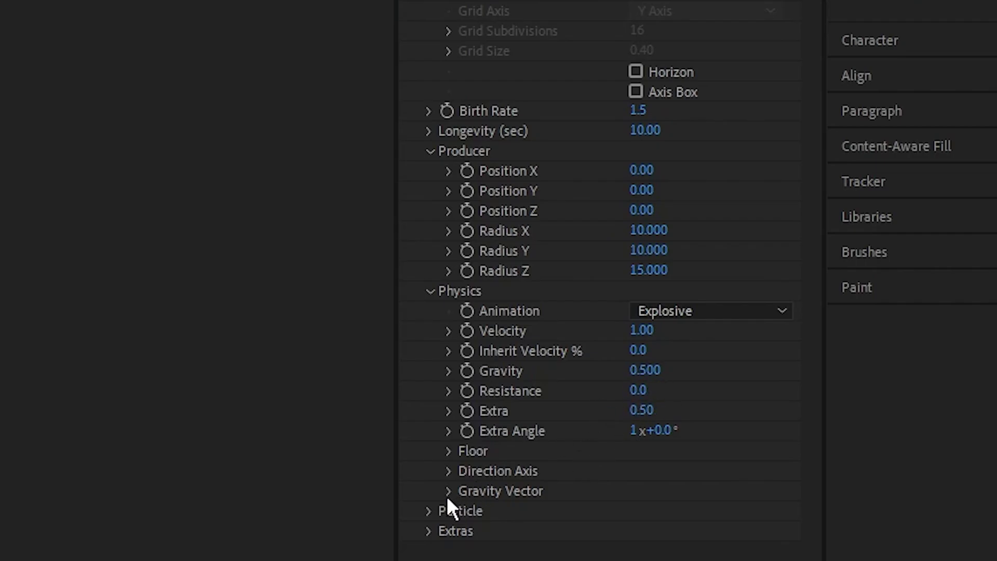
# Change the Particle Type to Faded Sphere and set Birth Size to about 7.6 and Death Size to about 4.2
pyautogui.click(428, 511)
pyautogui.scroll(-5, 423, 452)
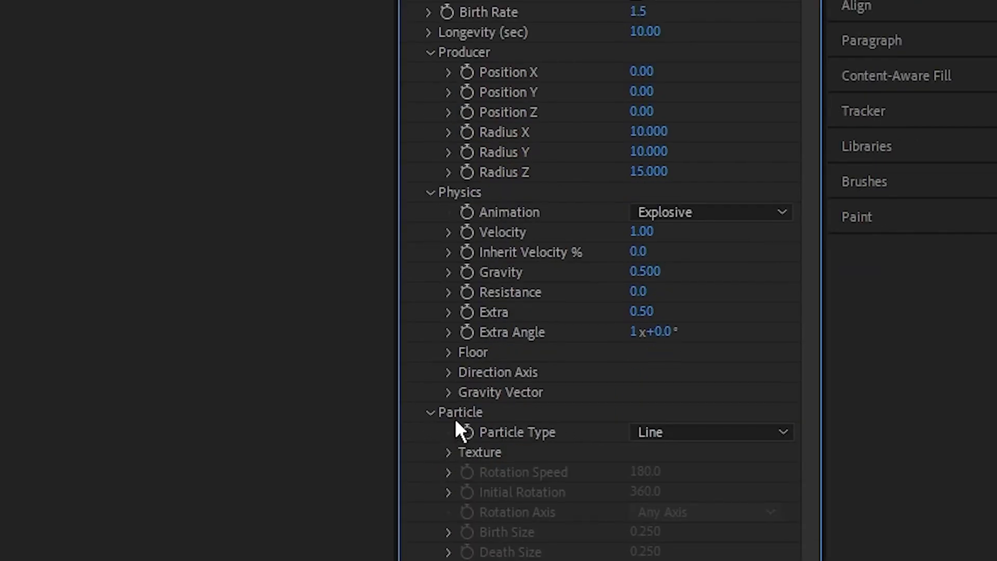
pyautogui.click(687, 435)
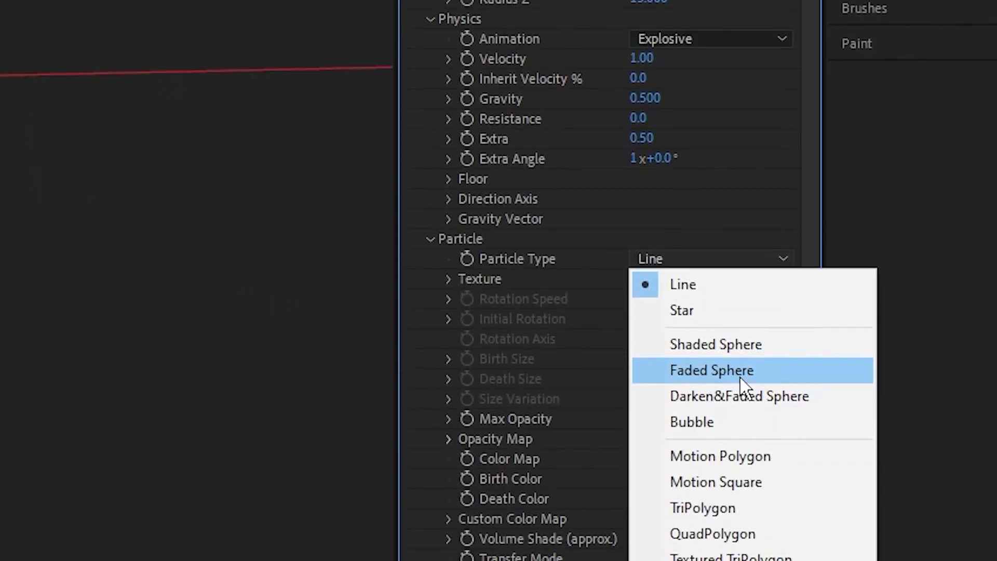
pyautogui.click(741, 392)
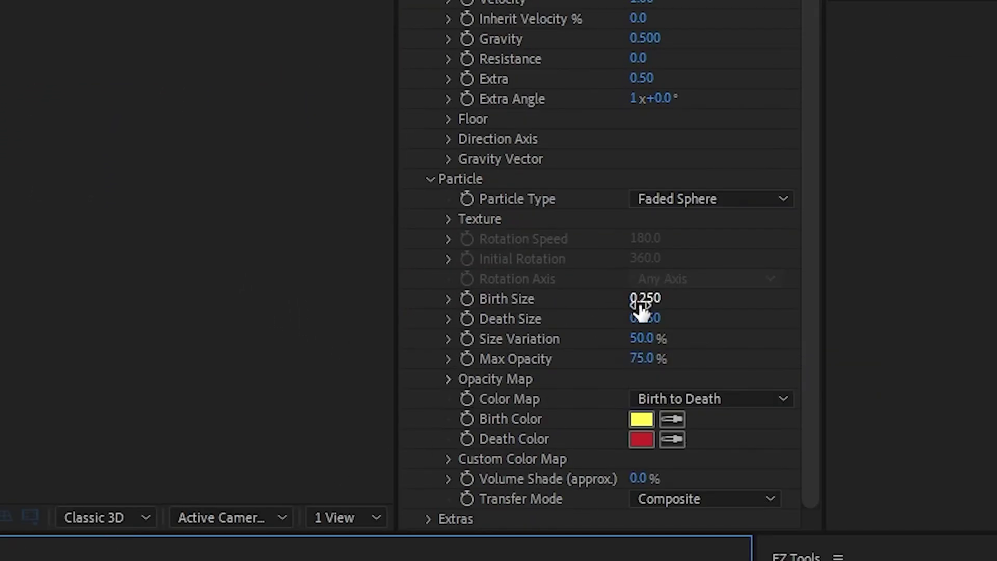
pyautogui.moveTo(641, 306); pyautogui.dragTo(586, 324)
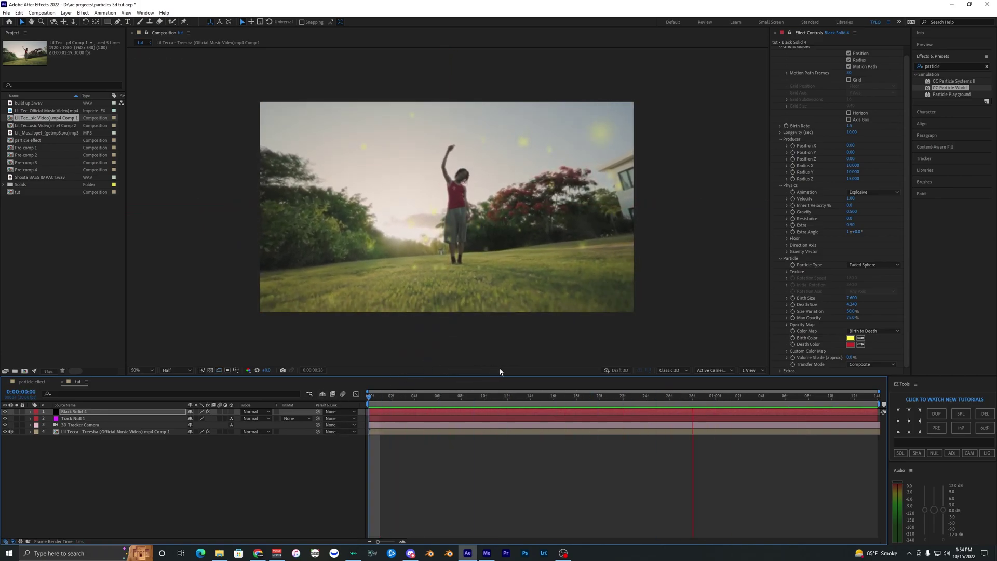
# Shift the black solid earlier in time so particles exist at the first frame, and extend its end to the composition's end
pyautogui.press('space')
pyautogui.click(452, 412)
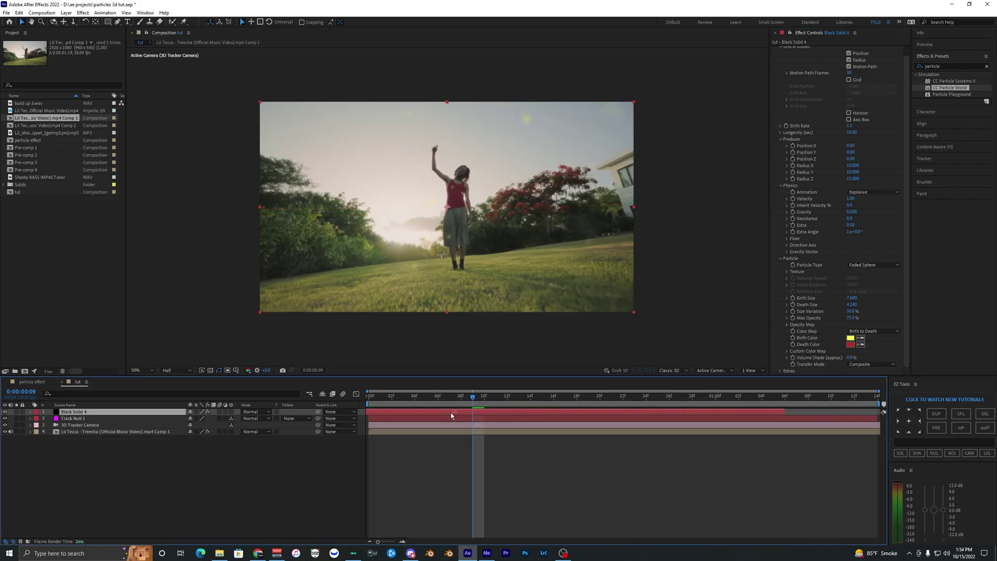
pyautogui.moveTo(536, 409); pyautogui.dragTo(379, 430)
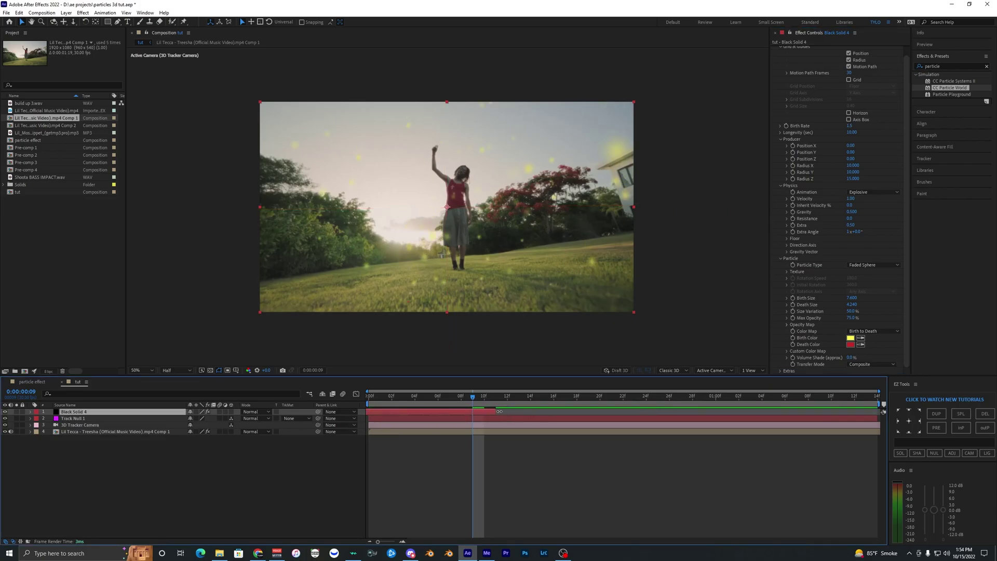
pyautogui.press('Home')
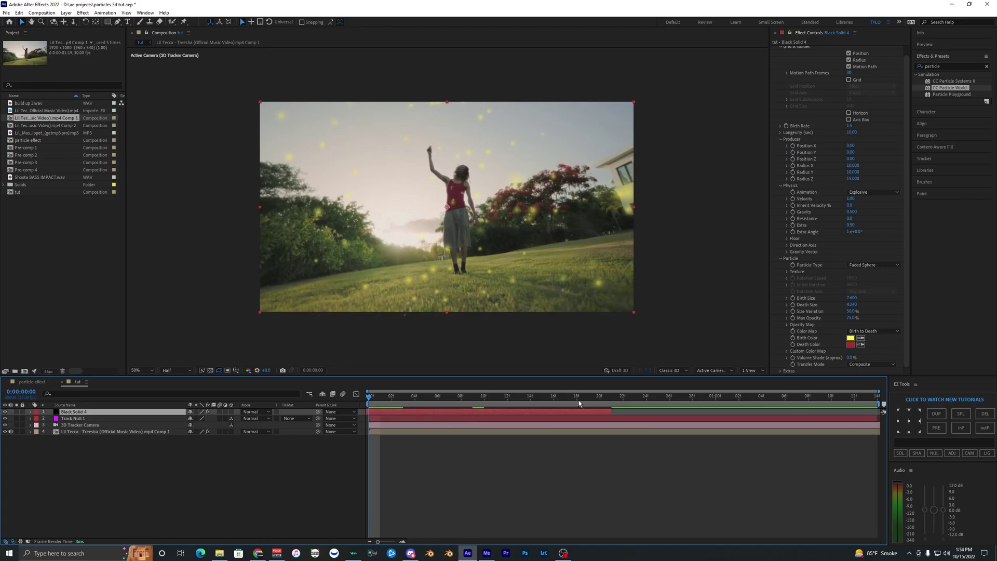
pyautogui.moveTo(614, 409); pyautogui.dragTo(853, 422)
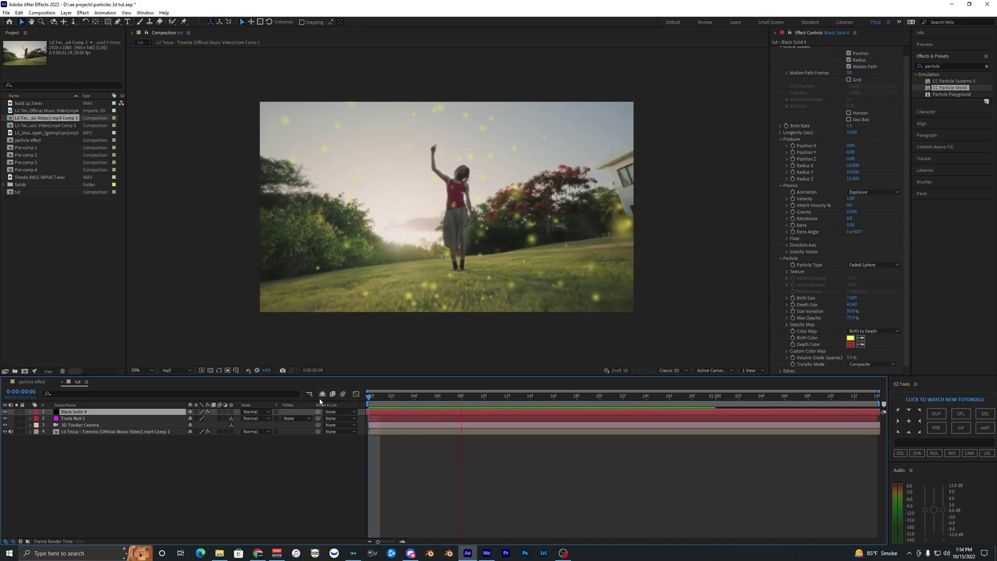
# Set the particles' Death Size to 0.5 and reduce Birth Size to about 5.5
pyautogui.moveTo(398, 395); pyautogui.dragTo(544, 394)
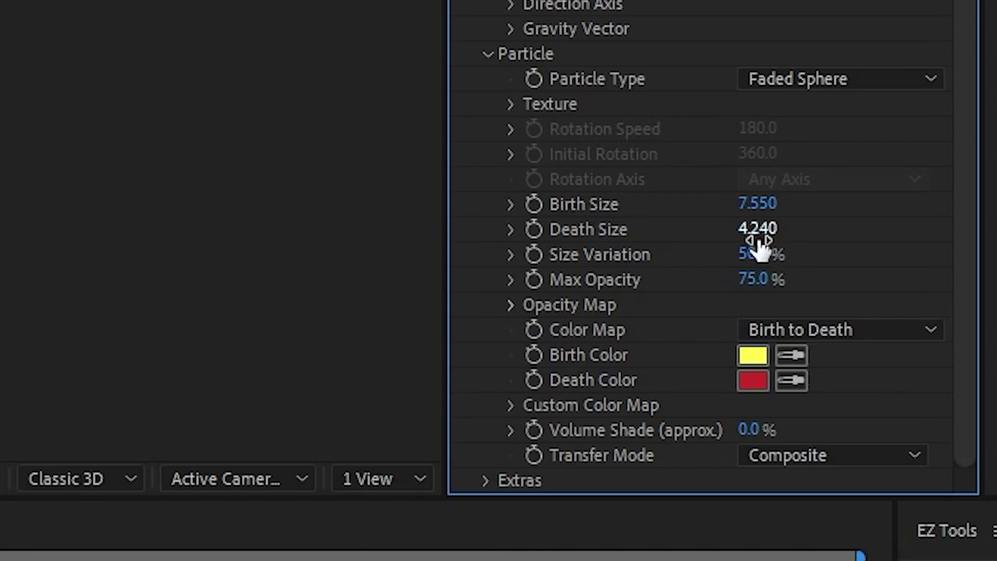
pyautogui.click(851, 305)
pyautogui.write('0')
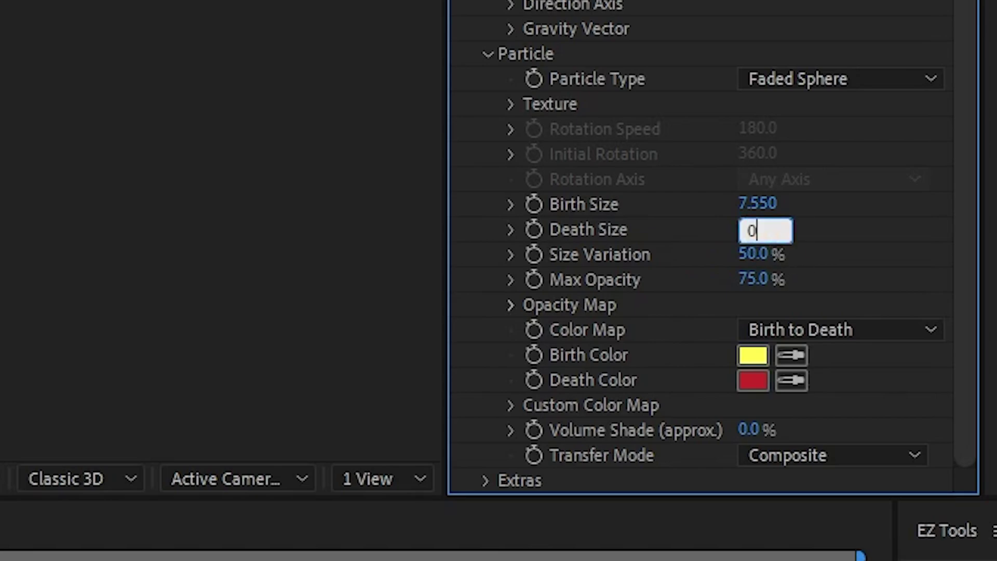
pyautogui.write('.5')
pyautogui.press('Return')
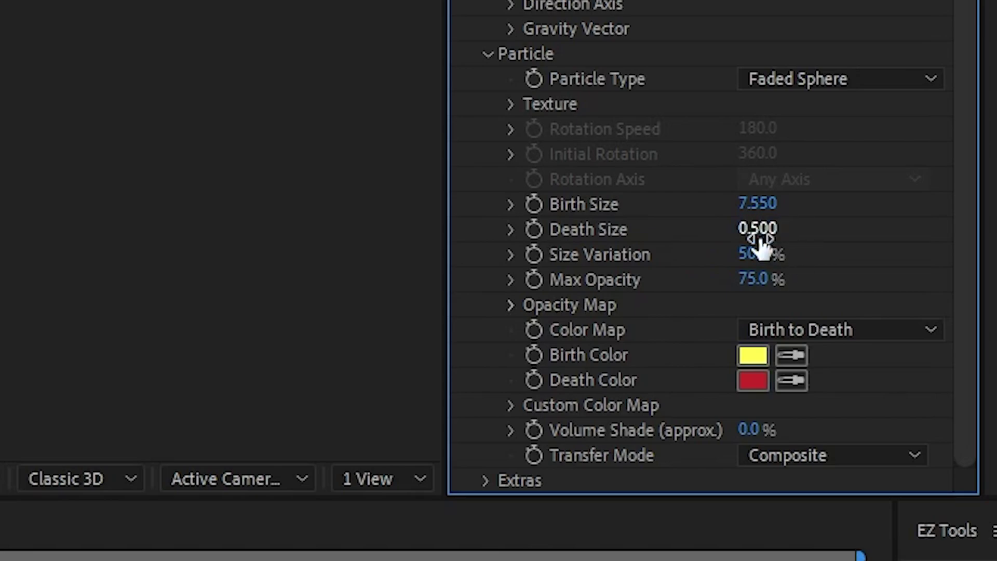
pyautogui.moveTo(765, 205); pyautogui.dragTo(823, 198)
pyautogui.moveTo(417, 193); pyautogui.dragTo(427, 164)
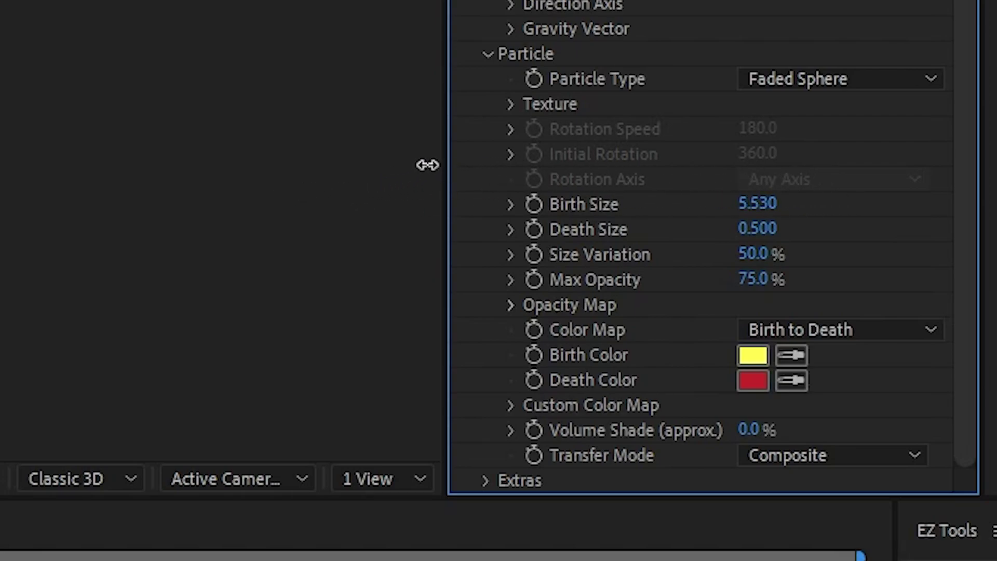
# Sample the particles' Birth Color from the bright sky beside the dancer and refine it to a pale cream yellow
pyautogui.press('space')
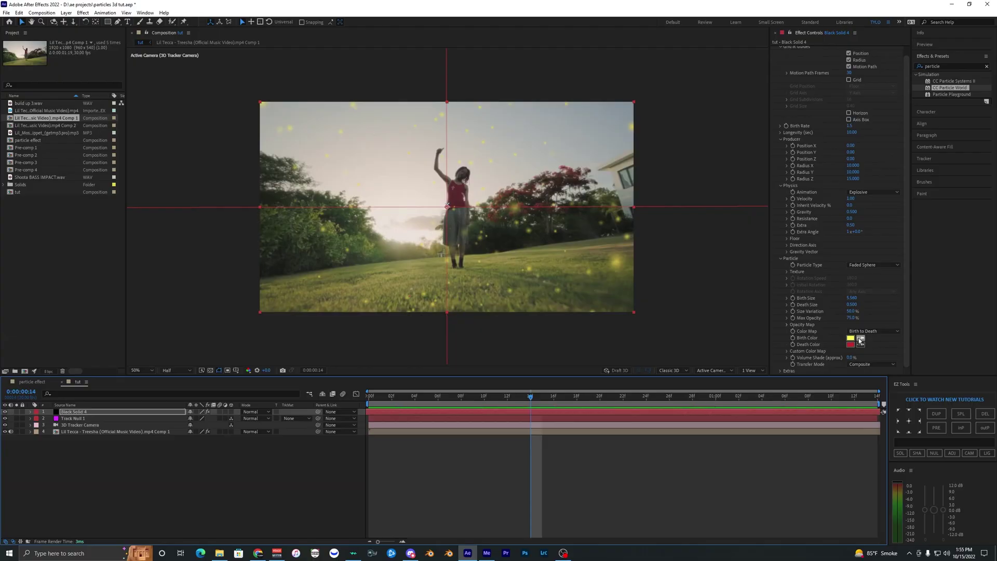
pyautogui.click(860, 339)
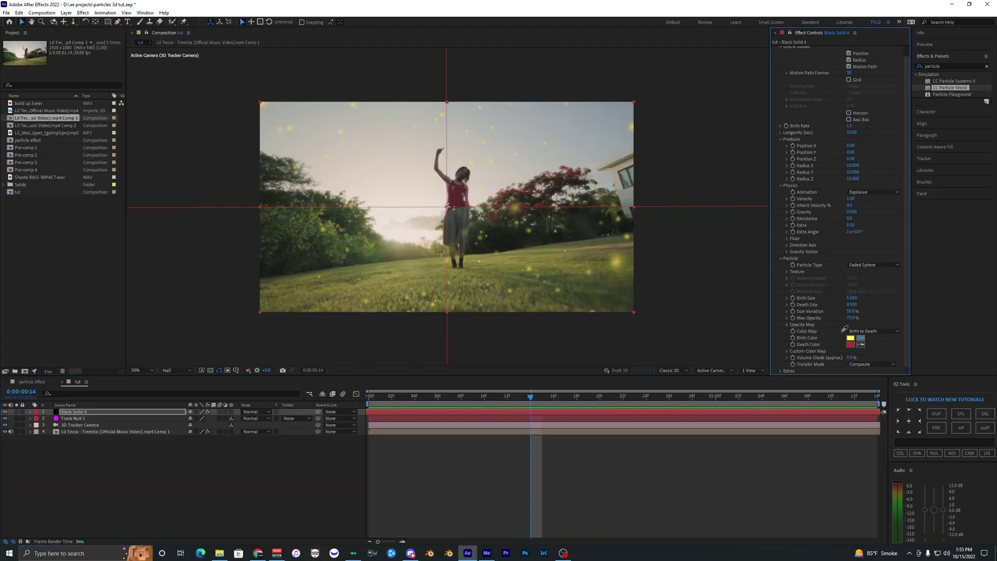
pyautogui.click(411, 207)
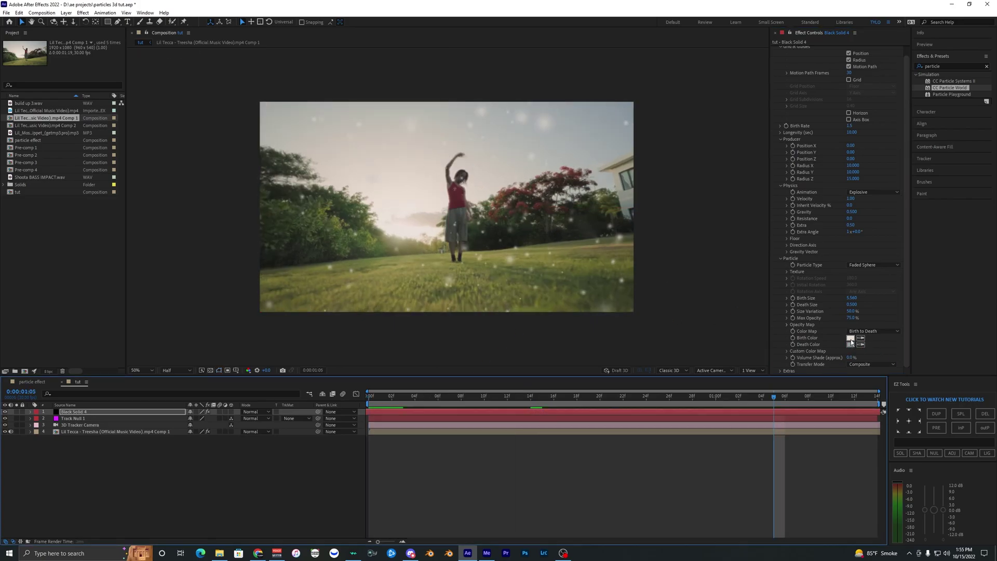
pyautogui.click(850, 337)
pyautogui.click(690, 339)
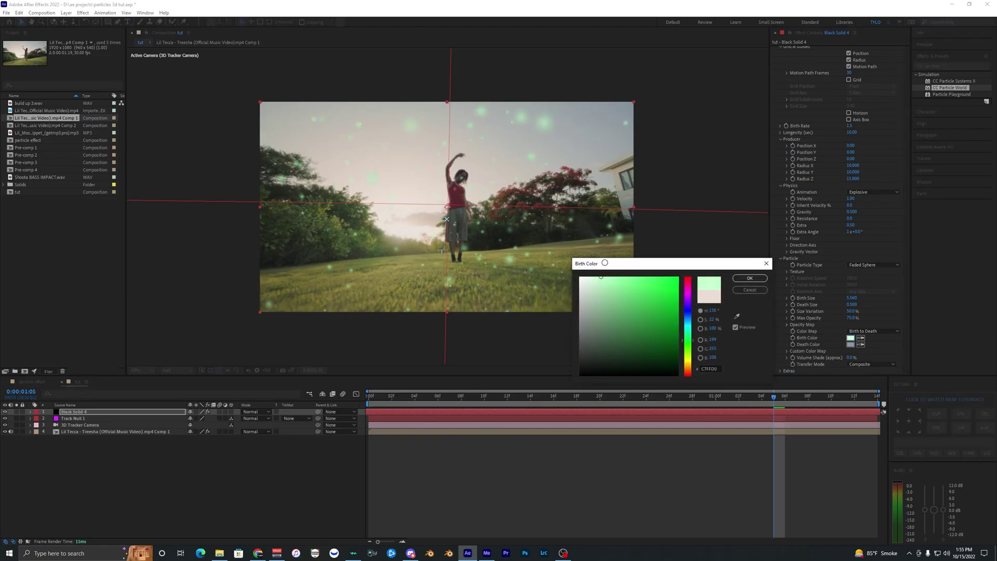
pyautogui.click(605, 296)
pyautogui.click(690, 355)
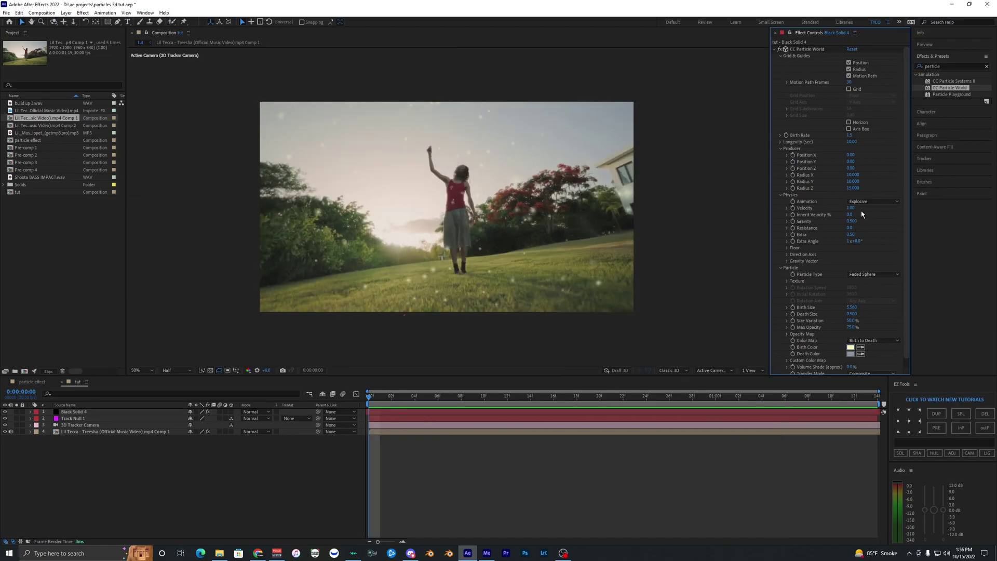
# Try the Fire animation type for the particles and preview the motion
pyautogui.click(865, 202)
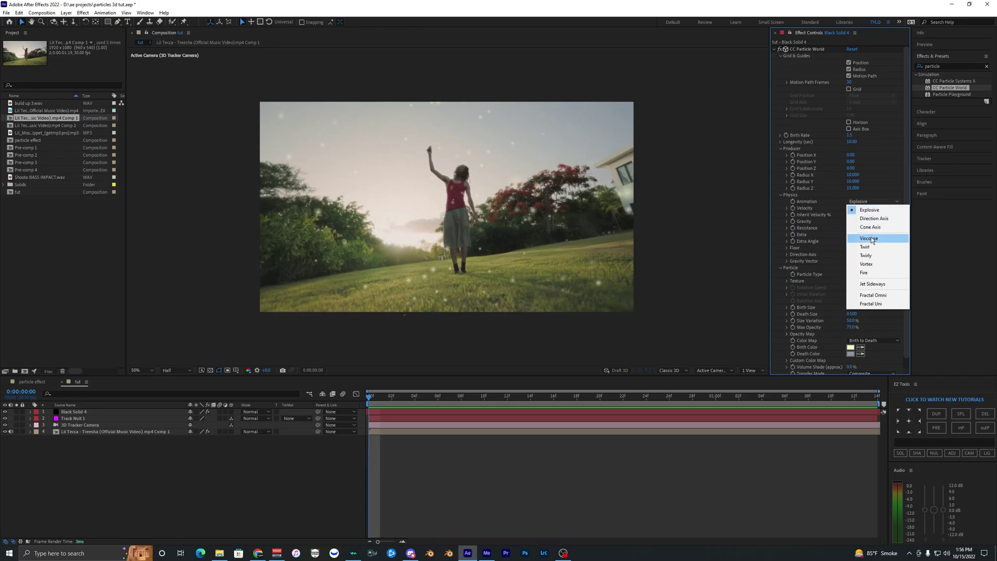
pyautogui.click(871, 273)
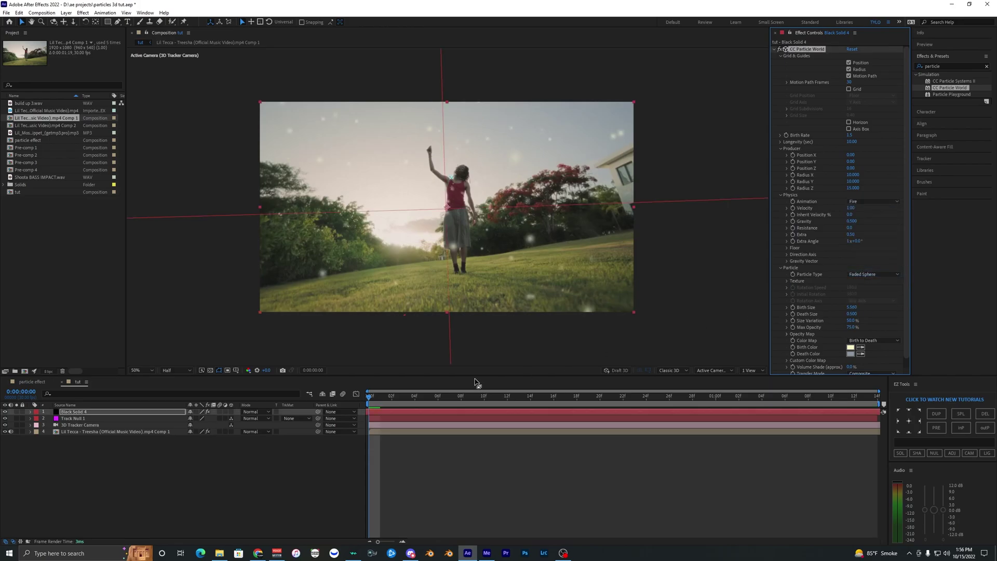
pyautogui.press('space')
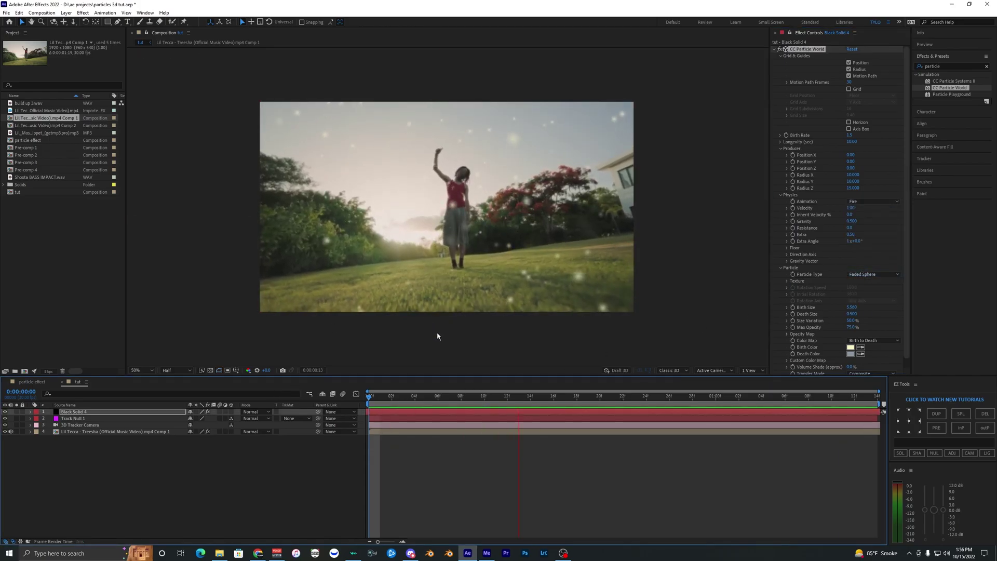
# Change the particle Physics Animation to Vortex and preview the motion from the first frame
pyautogui.click(871, 202)
pyautogui.click(878, 267)
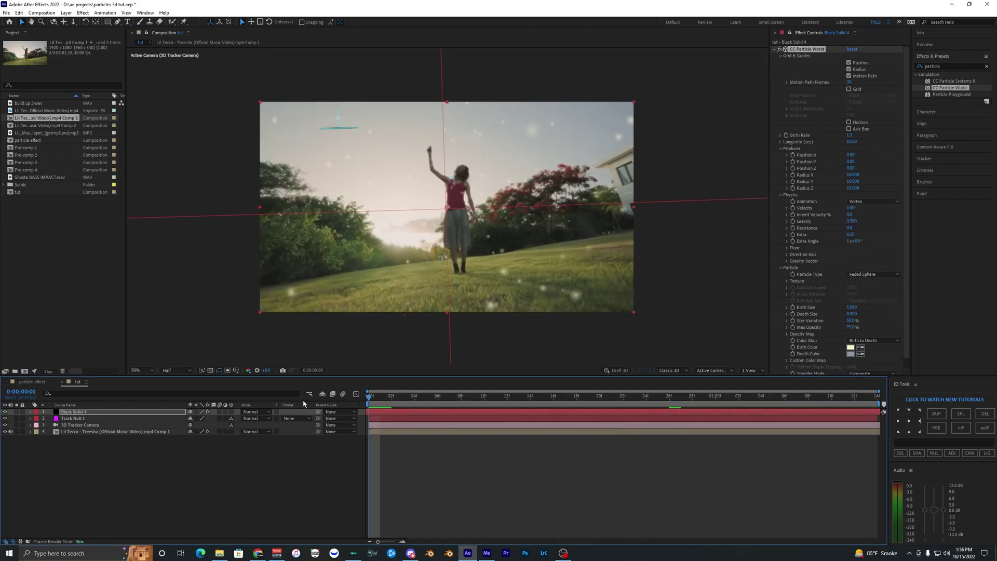
pyautogui.press('space')
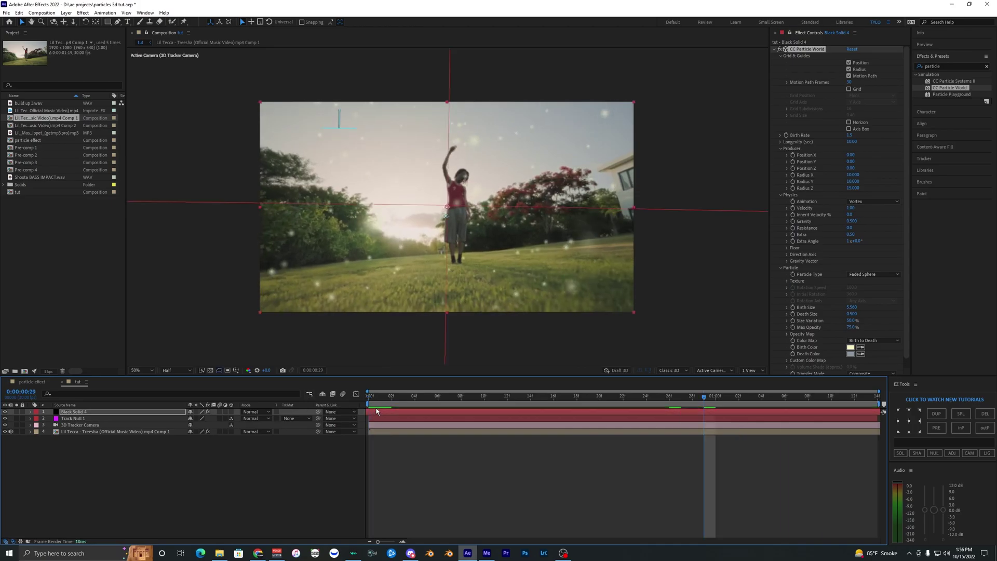
pyautogui.moveTo(380, 396); pyautogui.dragTo(368, 397)
pyautogui.click(386, 441)
pyautogui.press('space')
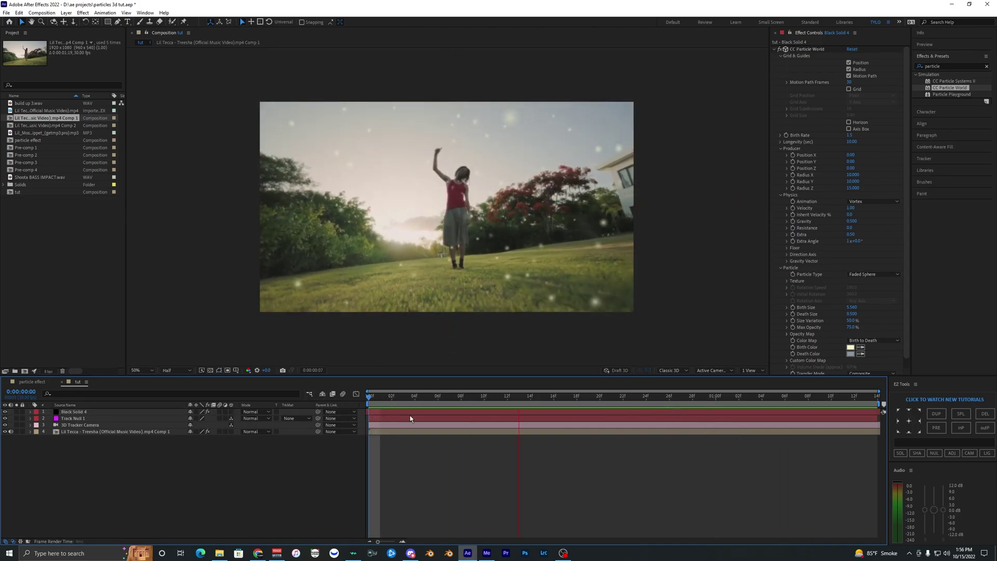
# Try the Twirly animation type for comparison and return the Animation setting to Vortex
pyautogui.click(871, 202)
pyautogui.click(855, 226)
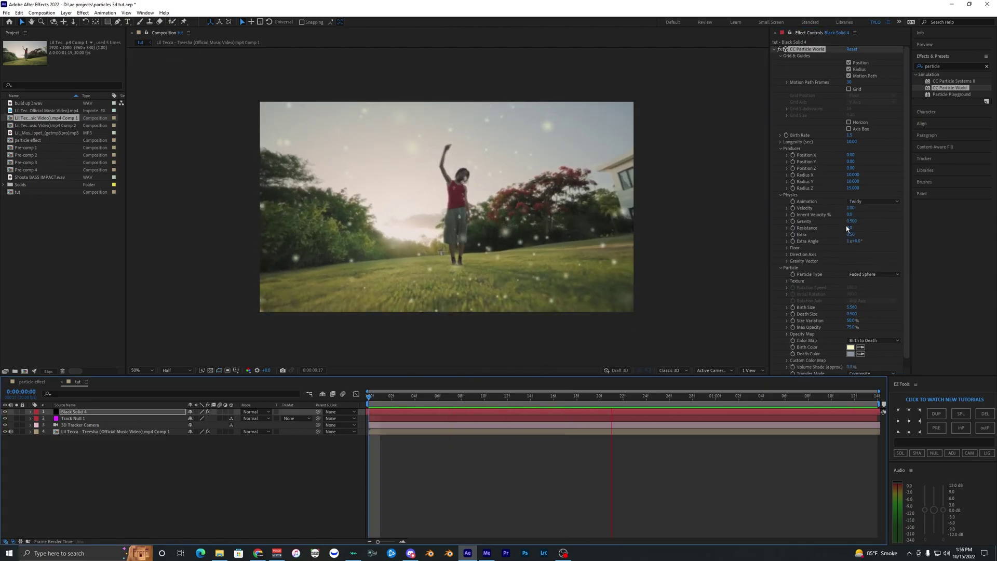
pyautogui.click(872, 202)
pyautogui.click(868, 275)
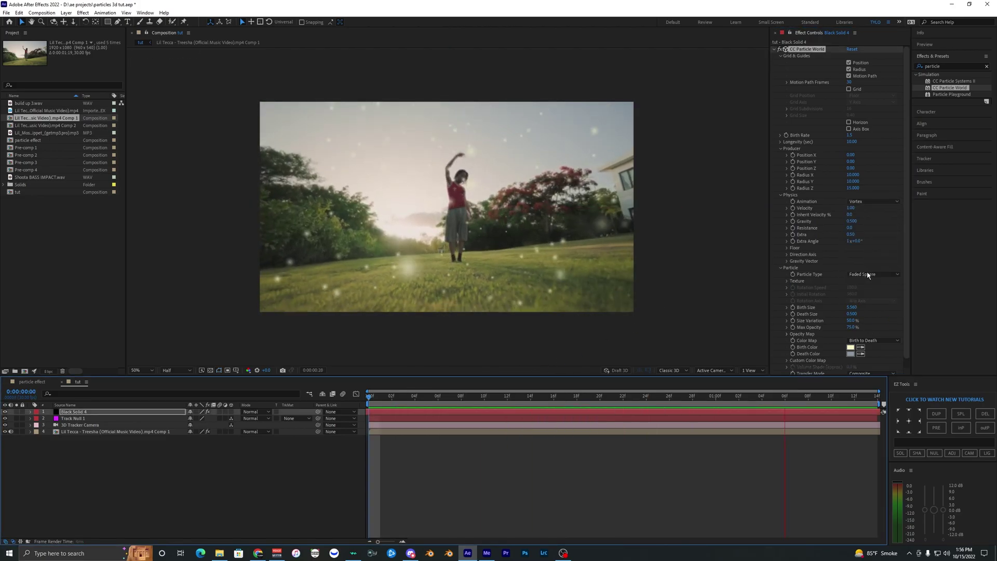
pyautogui.press('space')
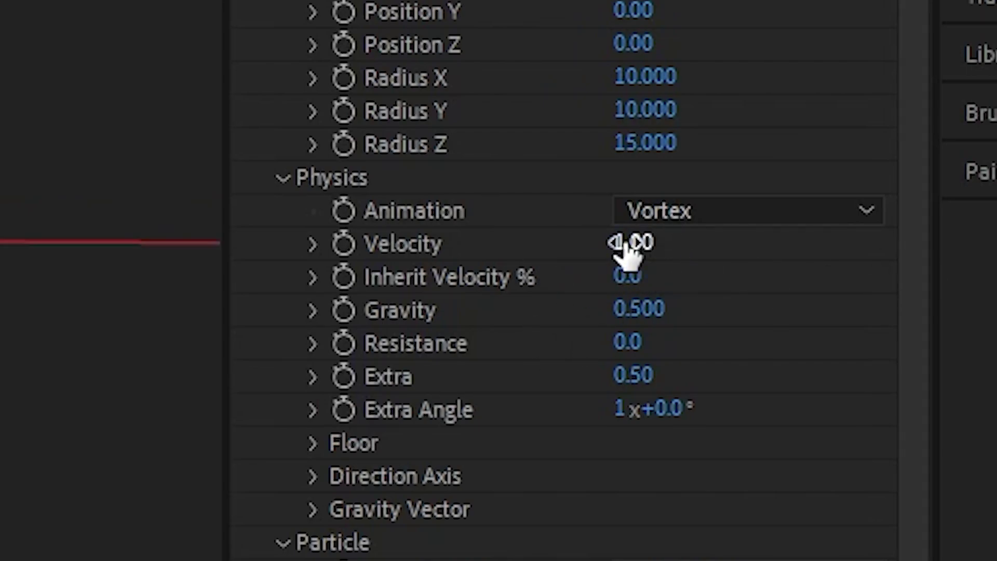
# Try a particle Velocity of 5 and preview the motion from the start of the composition
pyautogui.moveTo(628, 245); pyautogui.dragTo(996, 244)
pyautogui.click(632, 243)
pyautogui.write('5')
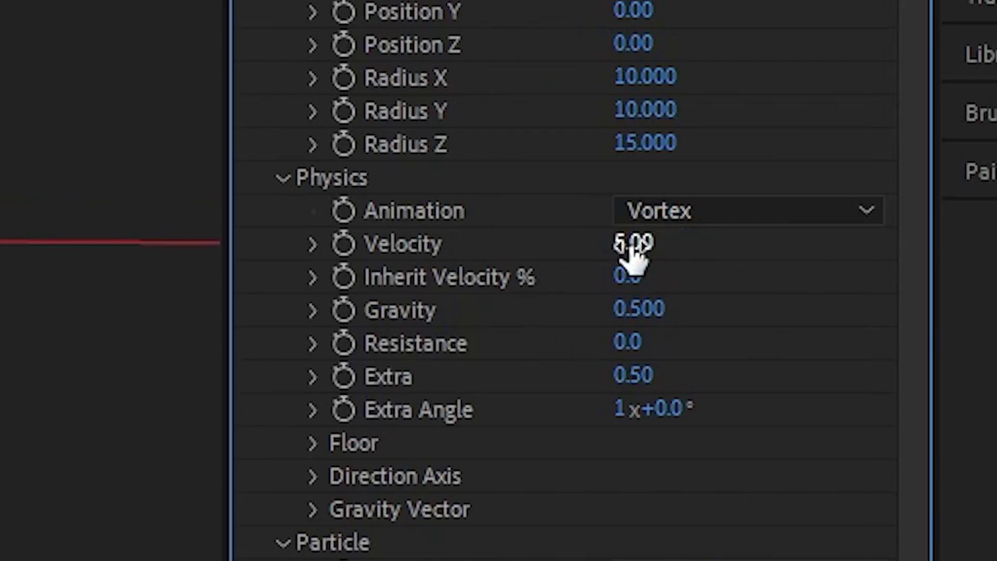
pyautogui.press('Return')
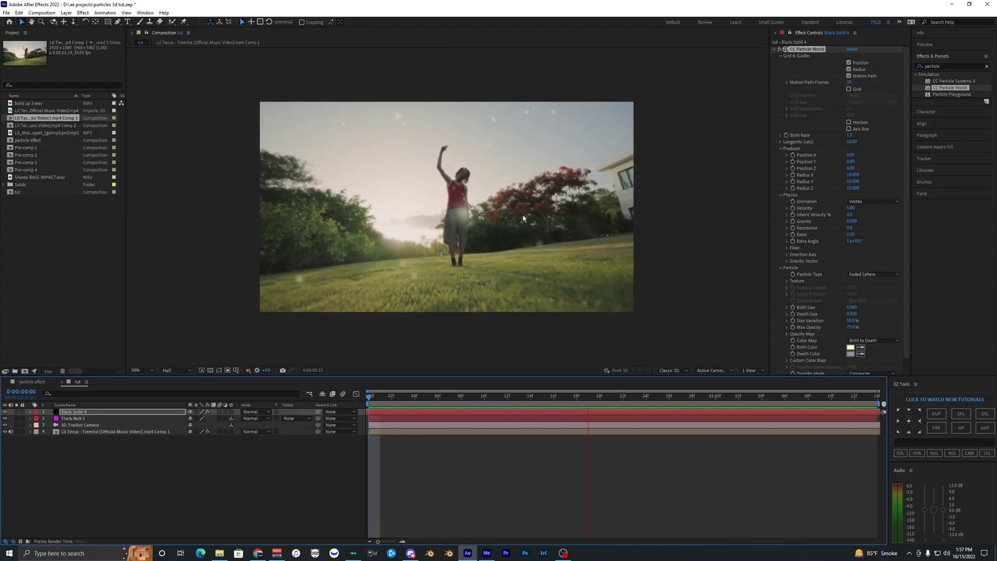
pyautogui.press('space')
pyautogui.scroll(1, 485, 227)
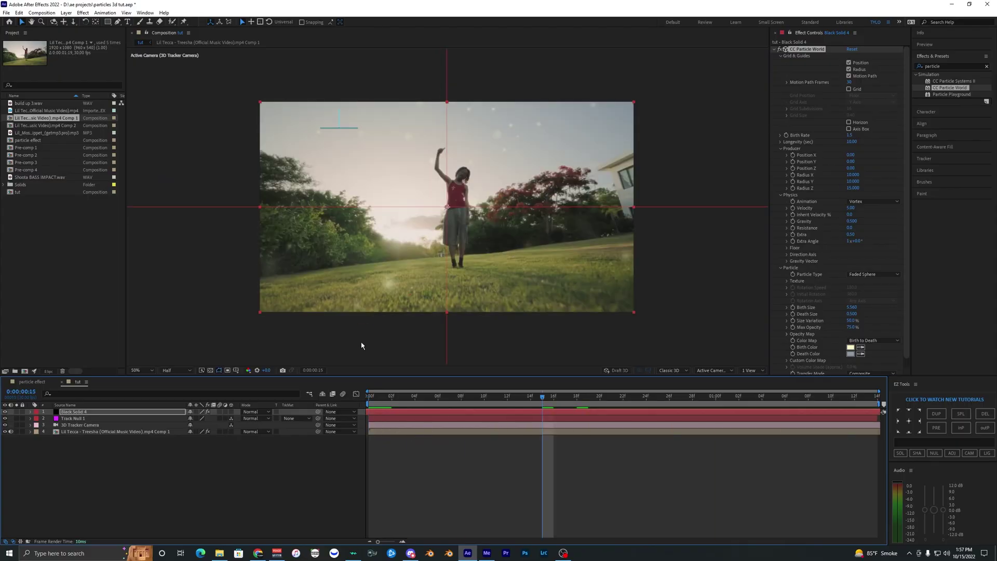
pyautogui.click(369, 396)
pyautogui.press('space')
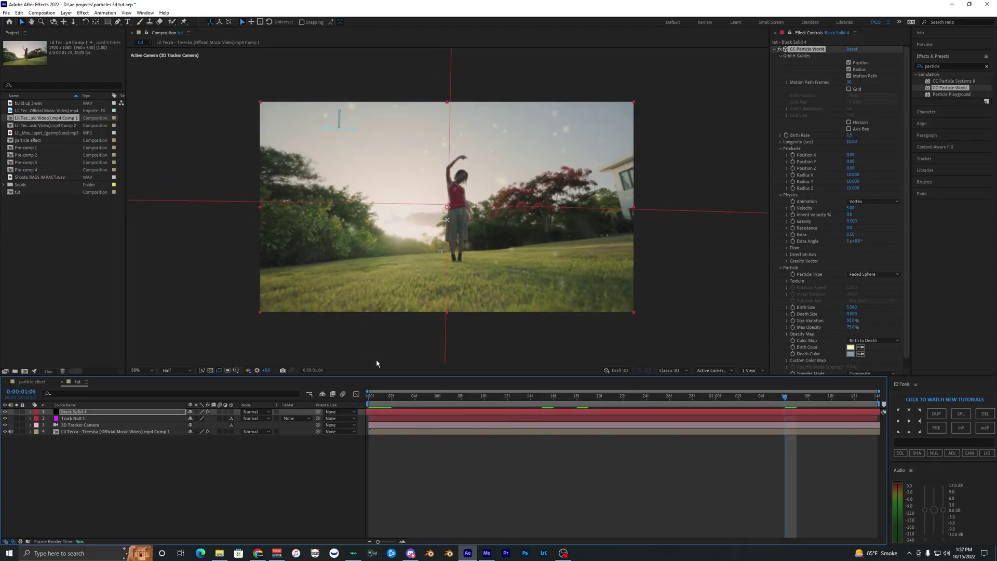
pyautogui.moveTo(383, 397); pyautogui.dragTo(329, 405)
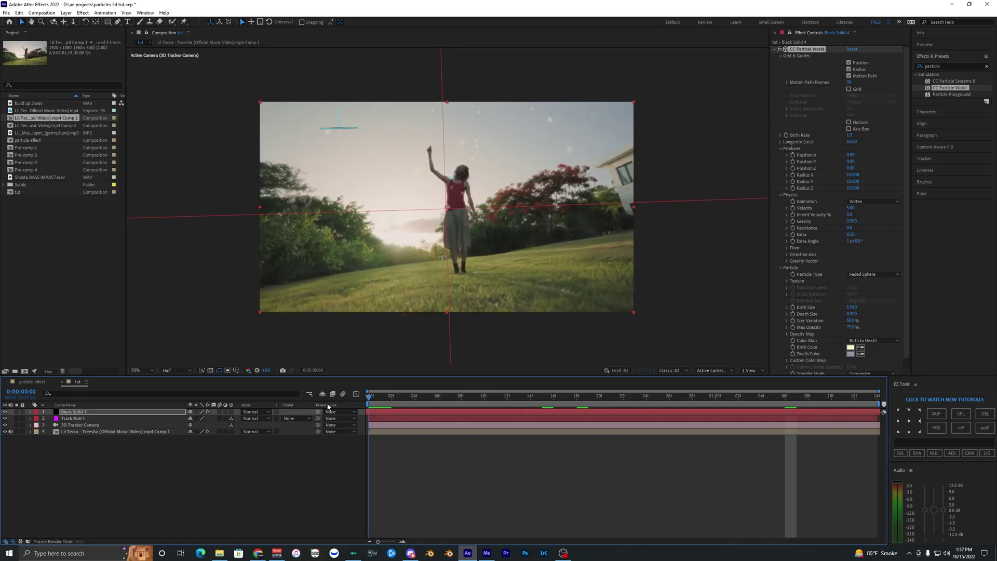
# Set the particle Velocity to 0.5, after trying a value of 1
pyautogui.click(851, 208)
pyautogui.write('1')
pyautogui.press('Return')
pyautogui.click(852, 207)
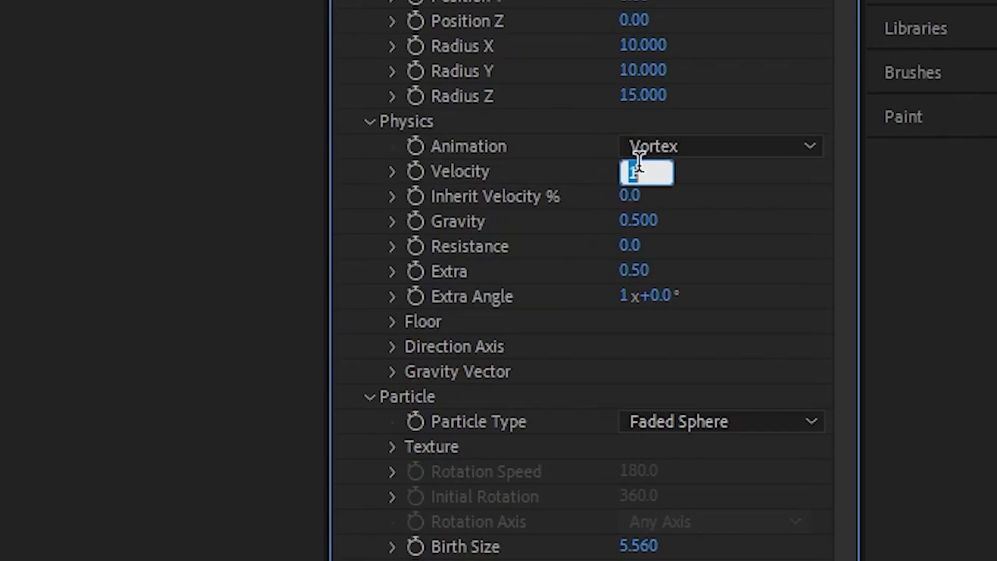
pyautogui.write('.5')
pyautogui.press('Return')
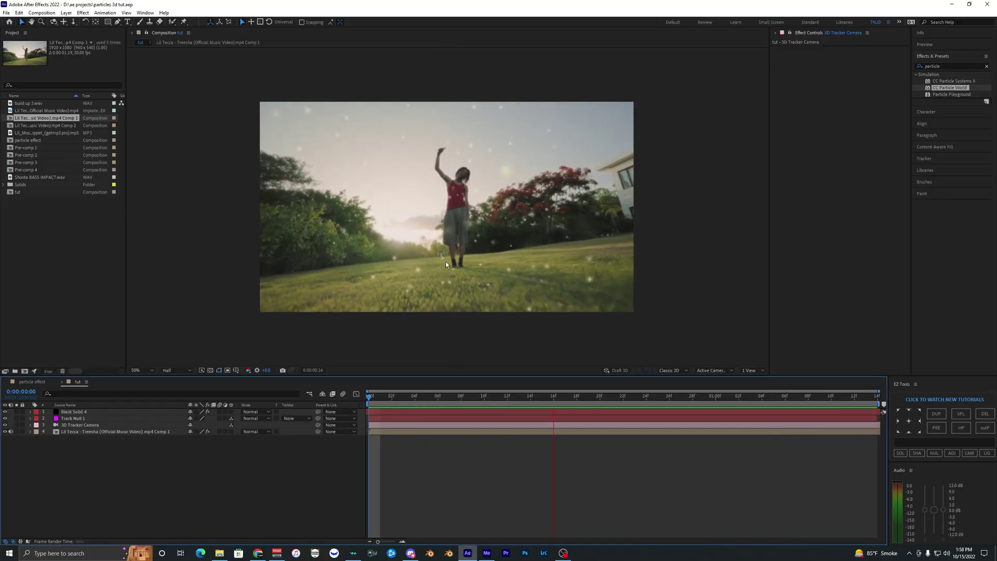
# Preview the composition and examine the particles' motion and appearance around the dancer up close
pyautogui.scroll(1, 445, 262)
pyautogui.press('space')
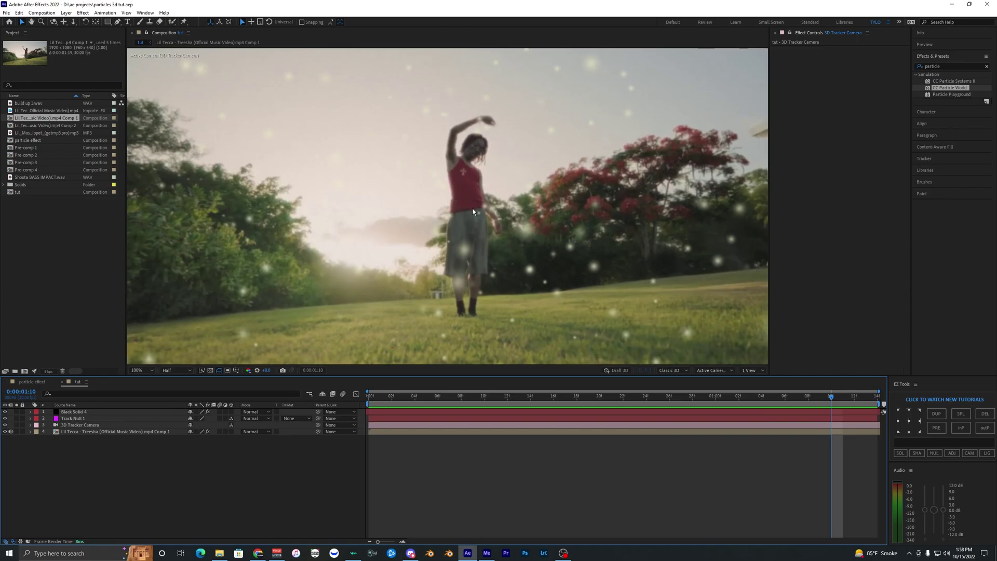
pyautogui.scroll(-1, 470, 213)
pyautogui.scroll(1, 469, 209)
pyautogui.scroll(-1, 467, 219)
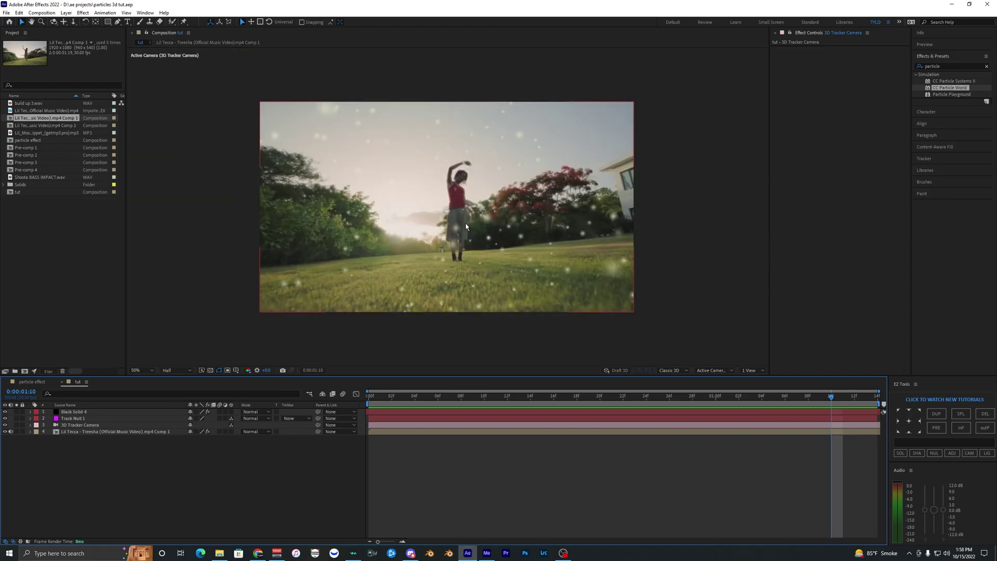
pyautogui.scroll(-1, 418, 290)
pyautogui.scroll(1, 418, 289)
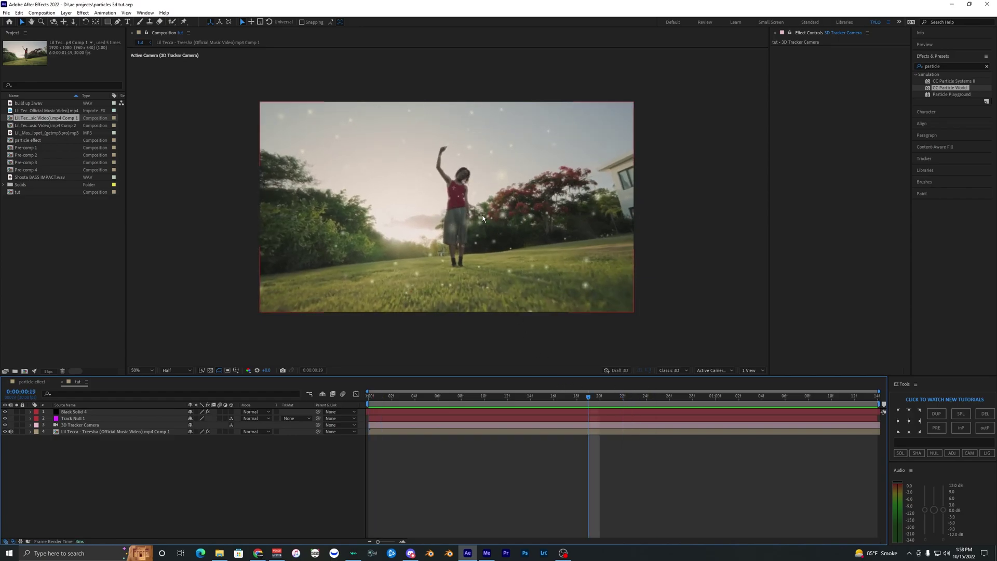
# Duplicate the music video footage layer and move the copy above the black solid, at the head of the layer stack
pyautogui.click(106, 433)
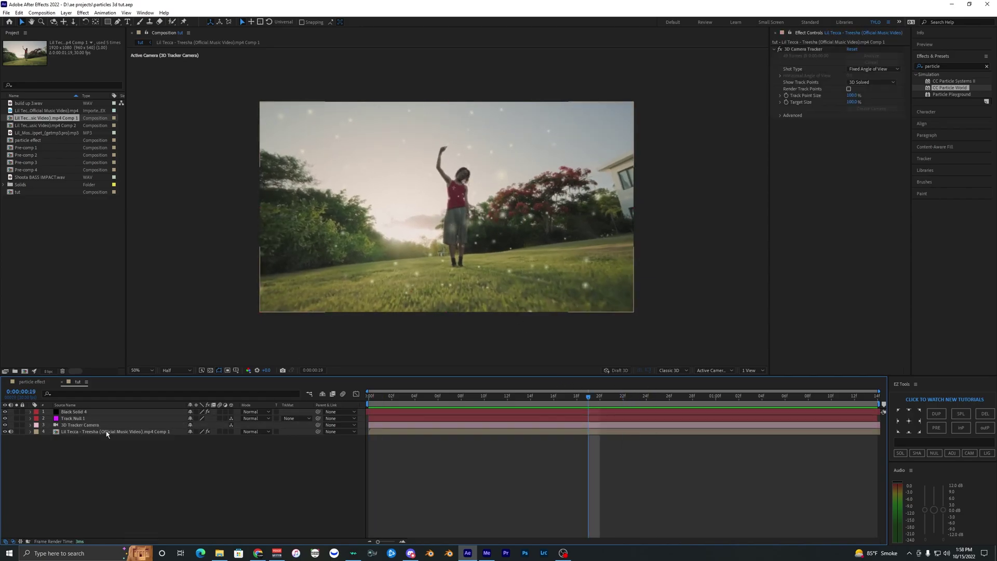
pyautogui.click(101, 431)
pyautogui.click(89, 440)
pyautogui.click(83, 432)
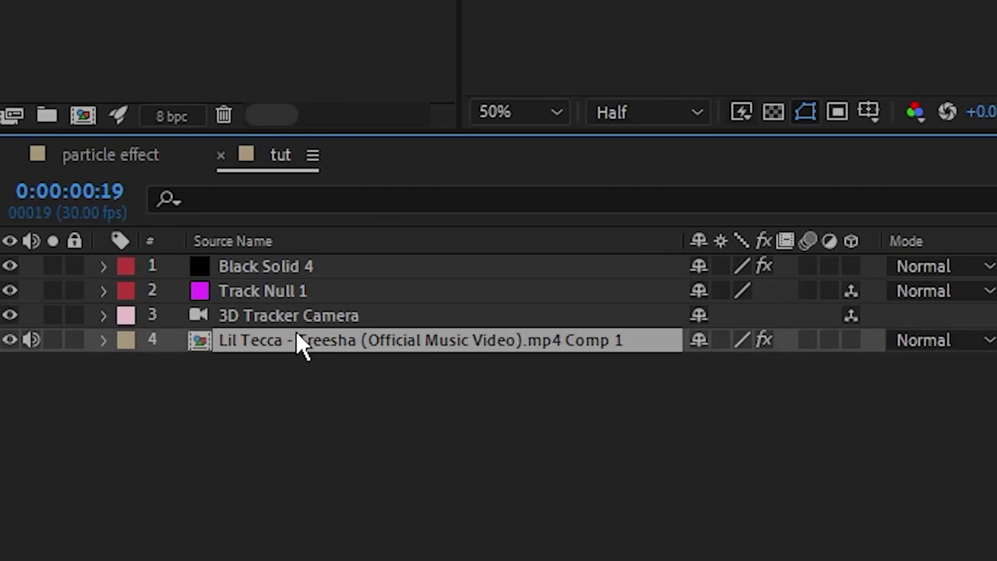
pyautogui.hotkey('ctrl', 'd')
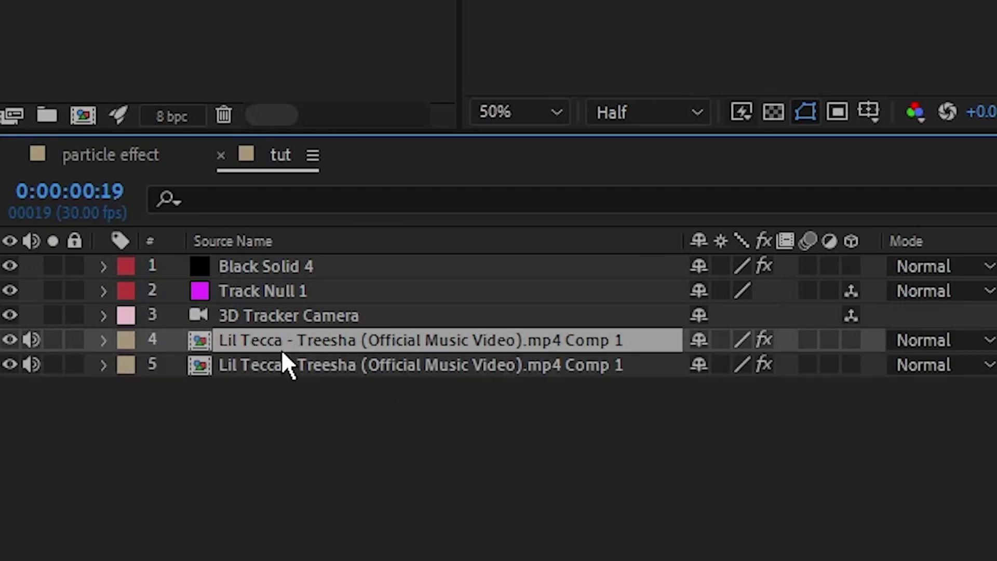
pyautogui.moveTo(281, 350); pyautogui.dragTo(261, 256)
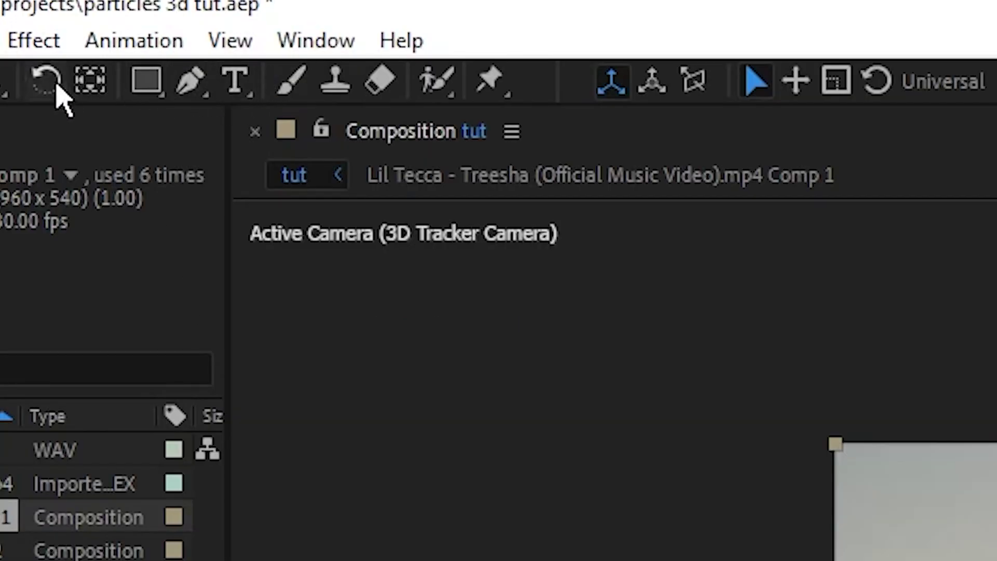
# Open the duplicated footage layer for Roto Brush work in an enlarged Layer view, with the composition resolution set to Full
pyautogui.click(173, 22)
pyautogui.doubleClick(456, 217)
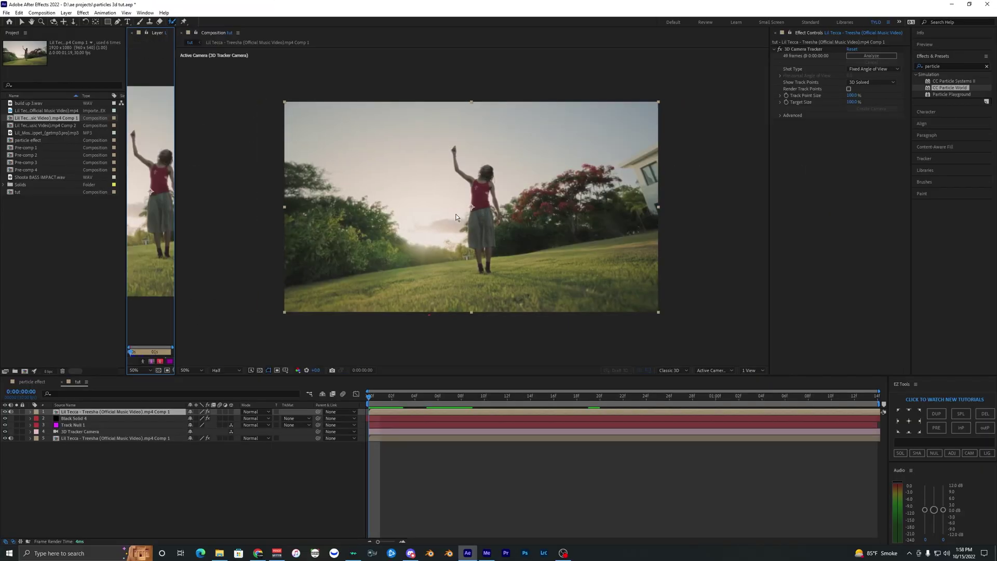
pyautogui.moveTo(177, 206); pyautogui.dragTo(569, 207)
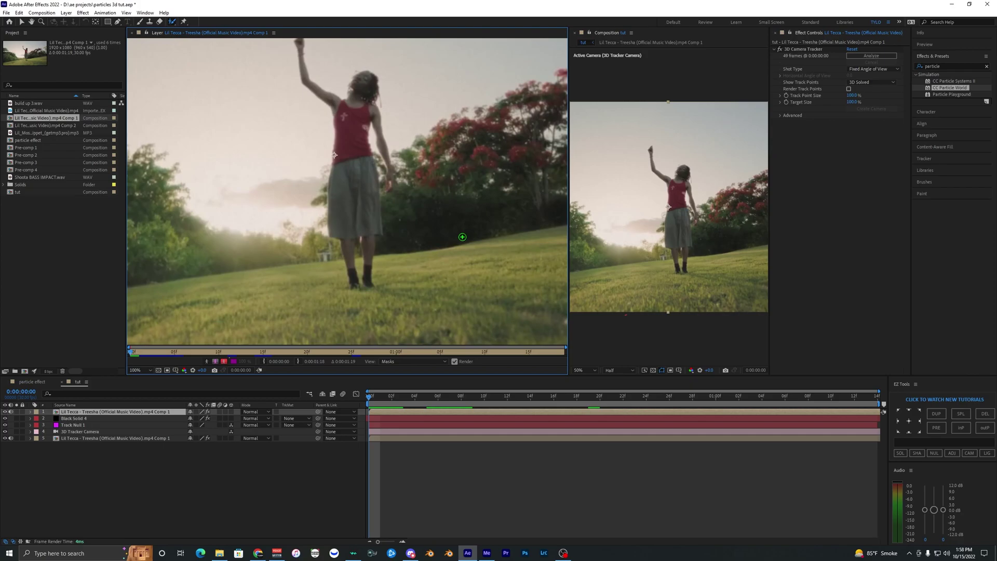
pyautogui.click(620, 375)
pyautogui.click(619, 394)
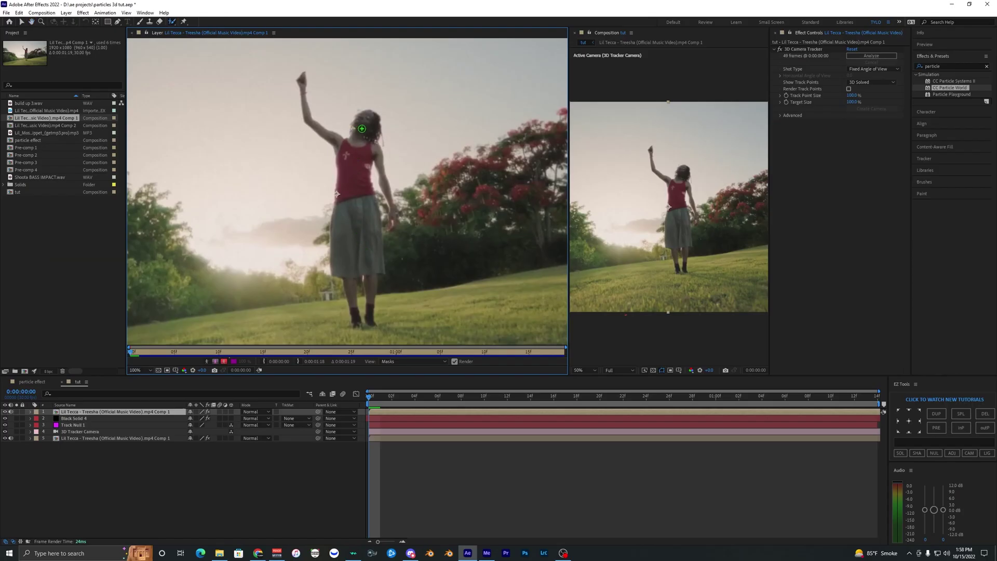
# Paint Roto Brush strokes on the first frame to select the dancer's torso, skirt, legs and feet, excluding stray background
pyautogui.moveTo(357, 187)
pyautogui.mouseDown()
pyautogui.moveTo(364, 257)
pyautogui.moveTo(349, 148)
pyautogui.mouseUp()
pyautogui.scroll(2, 357, 239)
pyautogui.moveTo(354, 193)
pyautogui.keyDown('alt'); pyautogui.mouseDown()
pyautogui.moveTo(354, 161)
pyautogui.moveTo(362, 172)
pyautogui.mouseUp(); pyautogui.keyUp('alt')
pyautogui.moveTo(328, 84); pyautogui.dragTo(329, 175)
pyautogui.scroll(-3, 336, 167)
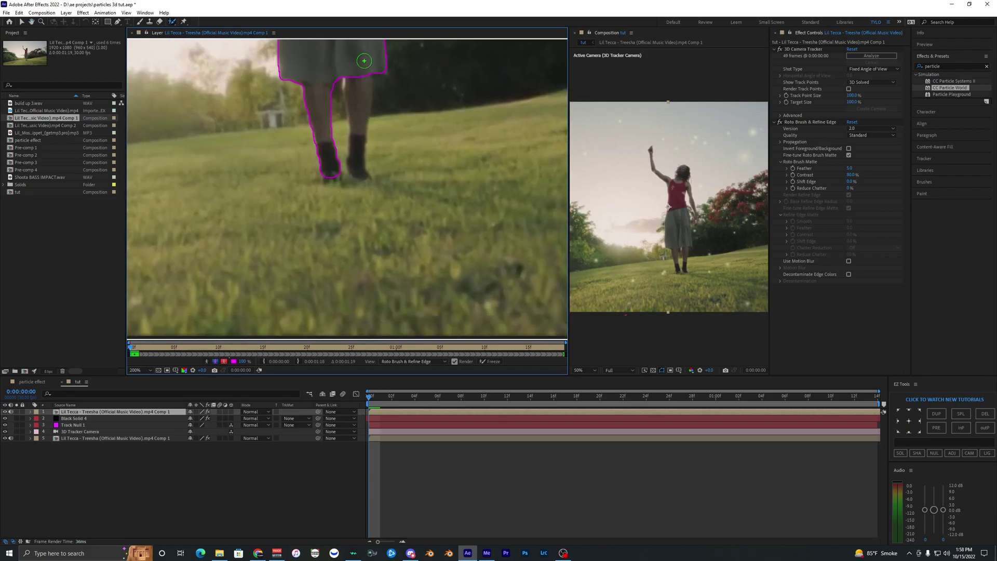
pyautogui.moveTo(364, 61); pyautogui.dragTo(351, 209)
pyautogui.scroll(1, 354, 172)
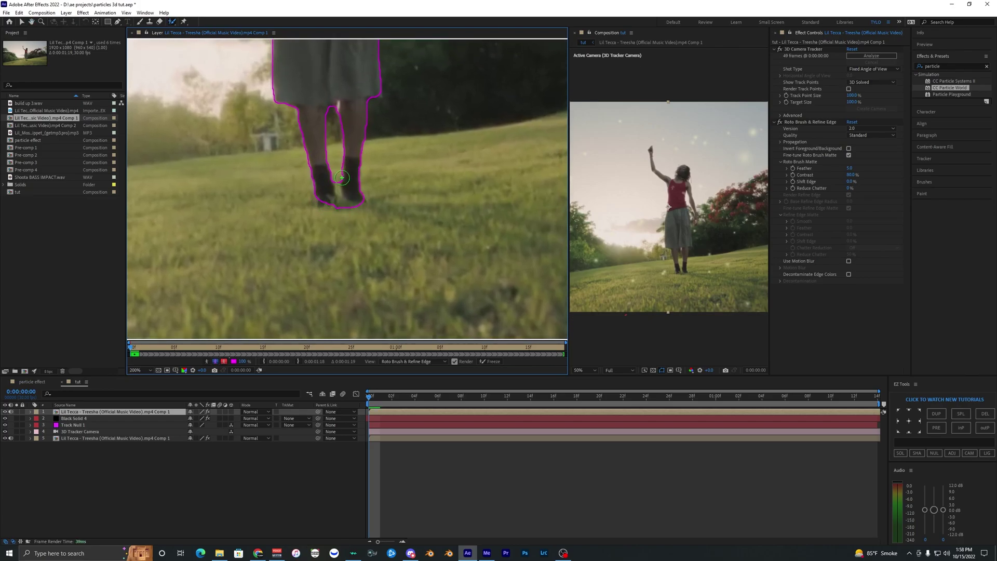
# Refine the Roto Brush selection around the skirt, lowered arm, head and raised arm, with the Quality set to Best
pyautogui.scroll(10, 345, 215)
pyautogui.moveTo(328, 256); pyautogui.dragTo(330, 172)
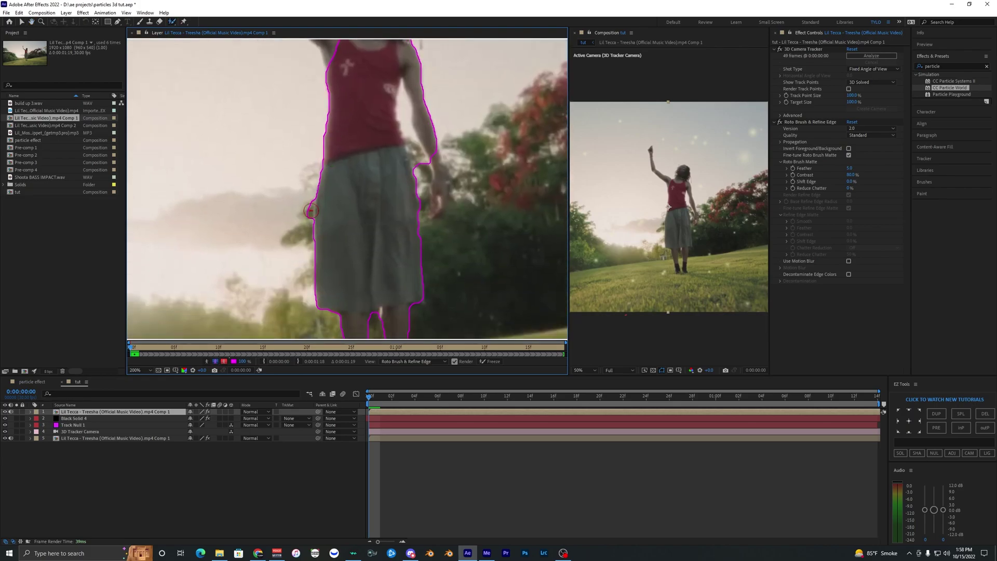
pyautogui.moveTo(418, 181)
pyautogui.mouseDown()
pyautogui.moveTo(401, 208)
pyautogui.moveTo(418, 232)
pyautogui.moveTo(435, 205)
pyautogui.moveTo(387, 156)
pyautogui.mouseUp()
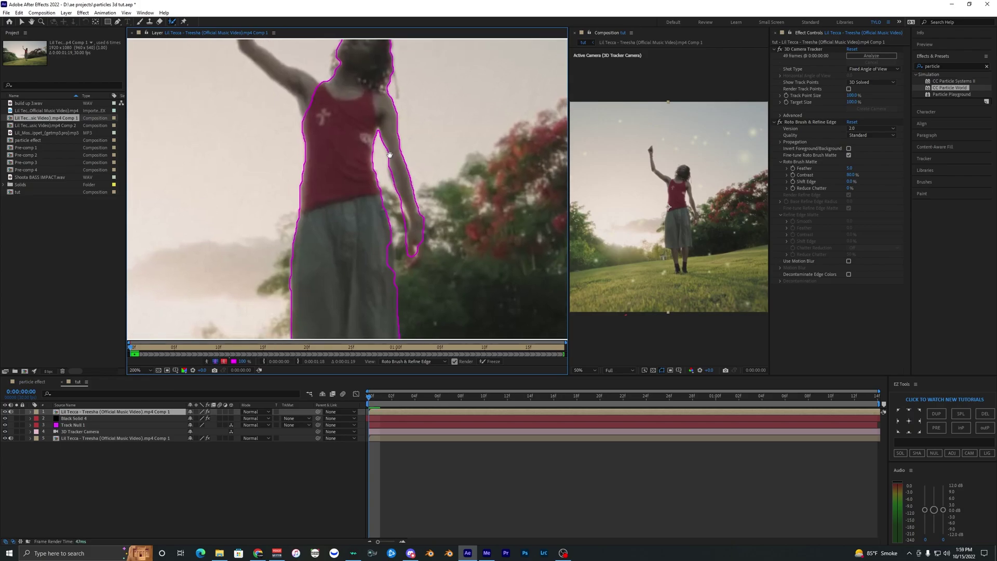
pyautogui.moveTo(387, 239); pyautogui.dragTo(367, 209)
pyautogui.scroll(5, 381, 244)
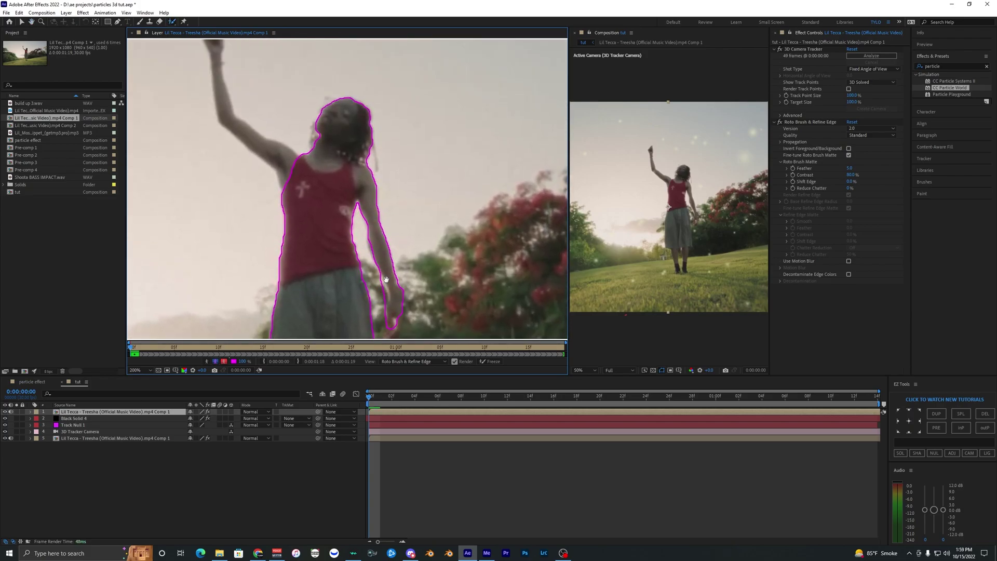
pyautogui.moveTo(301, 191)
pyautogui.mouseDown()
pyautogui.moveTo(215, 83)
pyautogui.moveTo(213, 47)
pyautogui.mouseUp()
pyautogui.moveTo(234, 97); pyautogui.dragTo(250, 151)
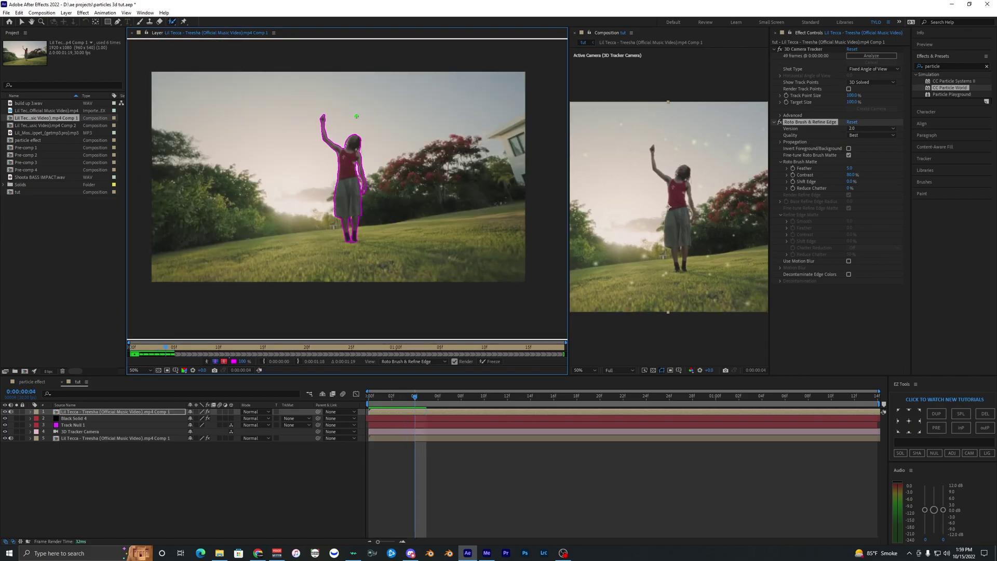
# Step frame by frame through the clip to propagate the Roto Brush selection, checking the dancer's outline
pyautogui.press('pagedown')
pyautogui.press('pagedown')
pyautogui.press('pagedown')
pyautogui.press('pagedown')
pyautogui.press('pagedown')
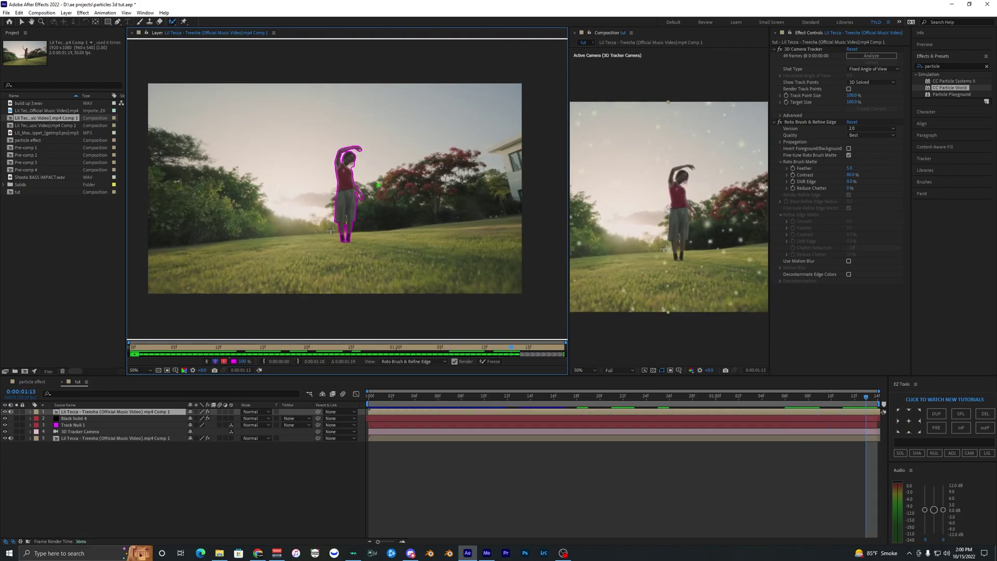
pyautogui.scroll(-2, 379, 184)
pyautogui.scroll(2, 374, 185)
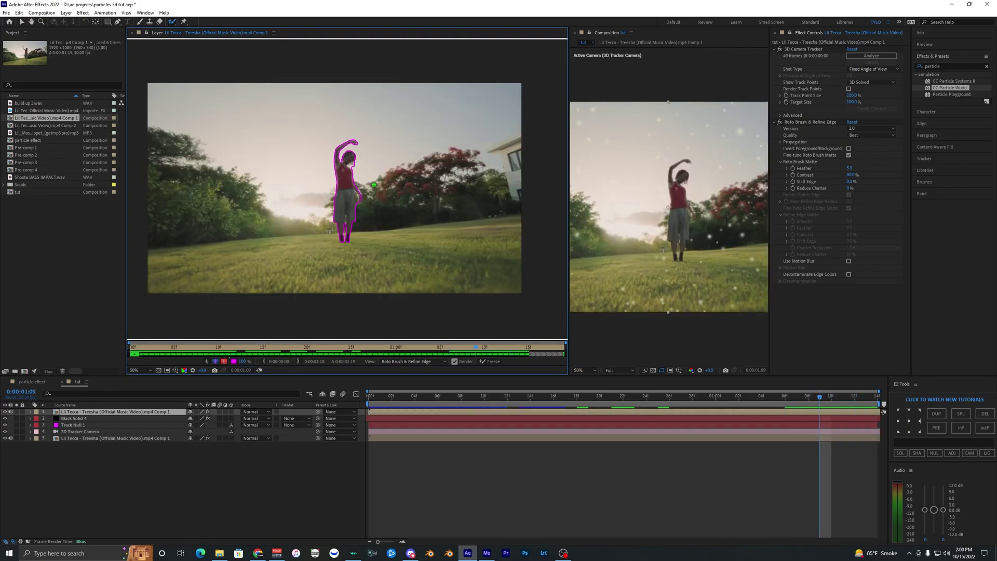
# Freeze the Roto Brush & Refine Edge propagation and close the Layer view
pyautogui.click(507, 396)
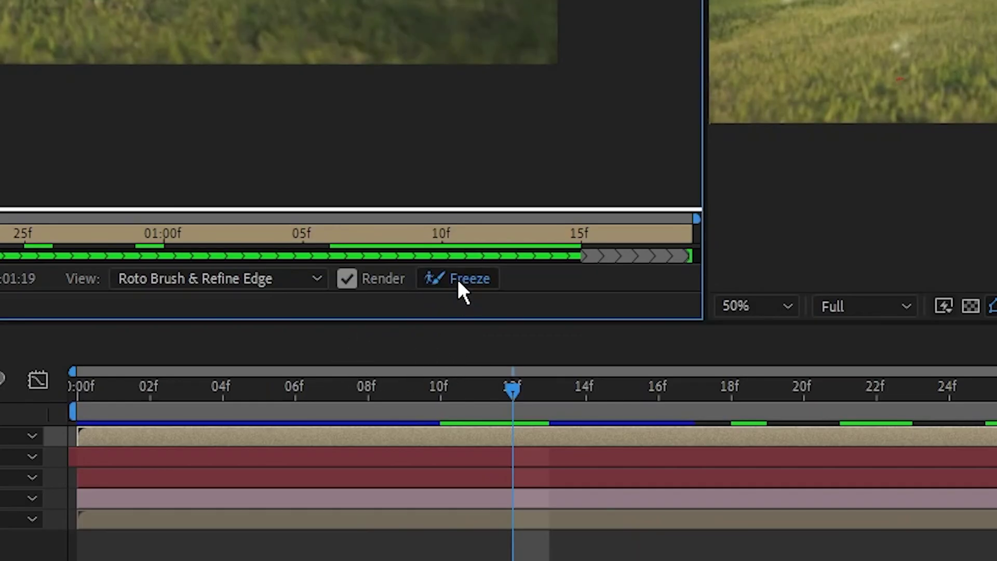
pyautogui.click(491, 362)
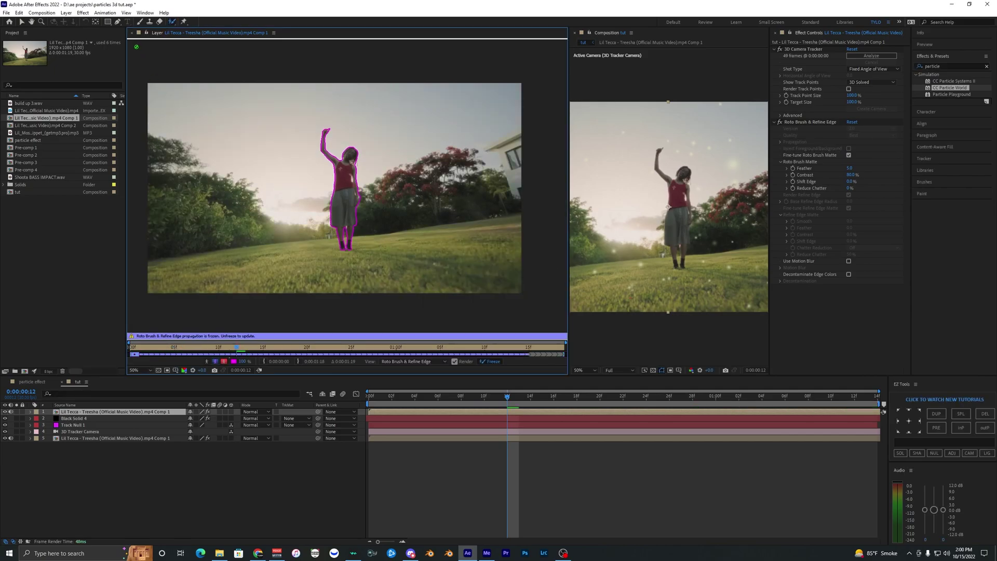
pyautogui.click(132, 33)
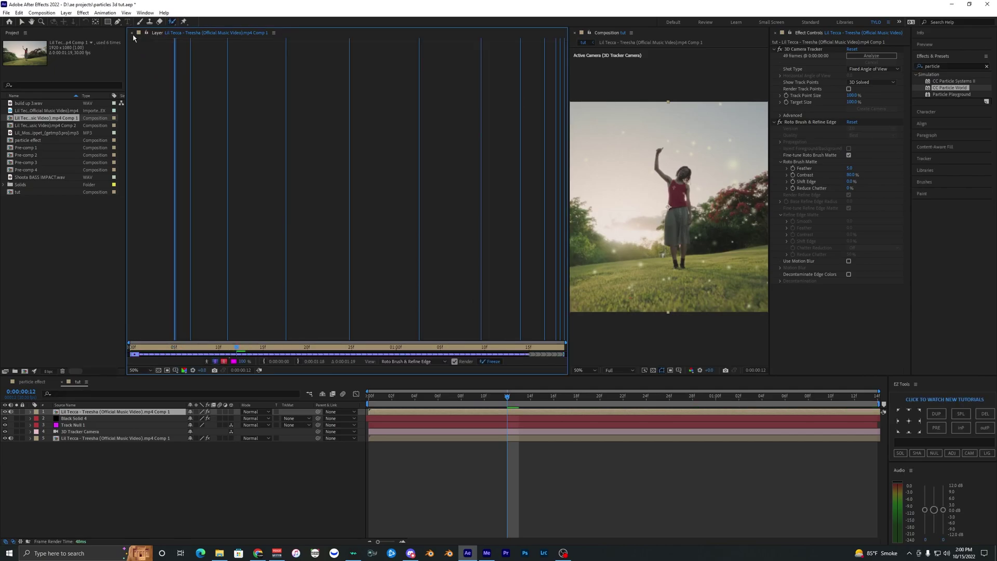
pyautogui.click(133, 33)
# Preview the composition, and delete the 3D Camera Tracker effect from the duplicated footage layer
pyautogui.press('Home')
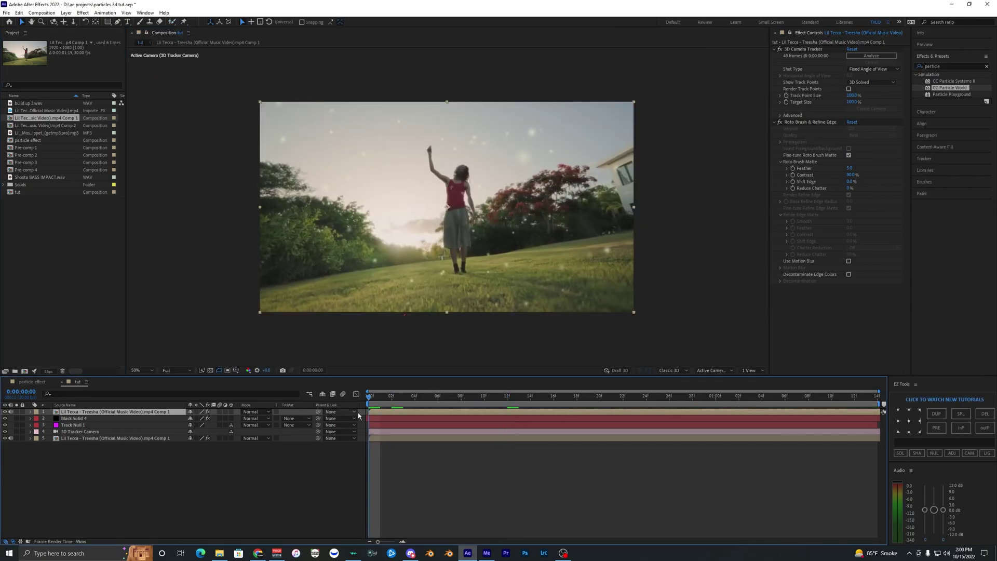
pyautogui.press('space')
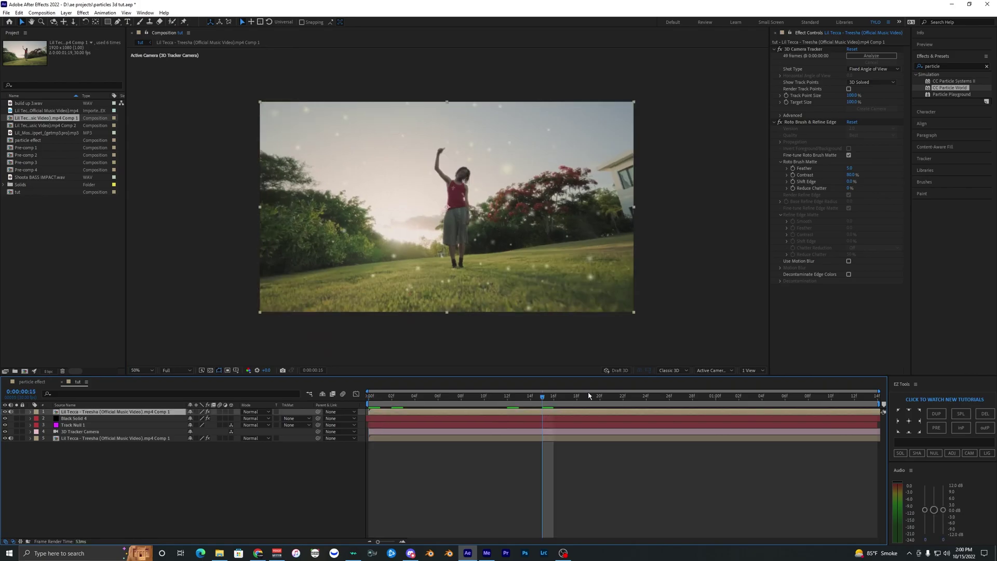
pyautogui.click(812, 50)
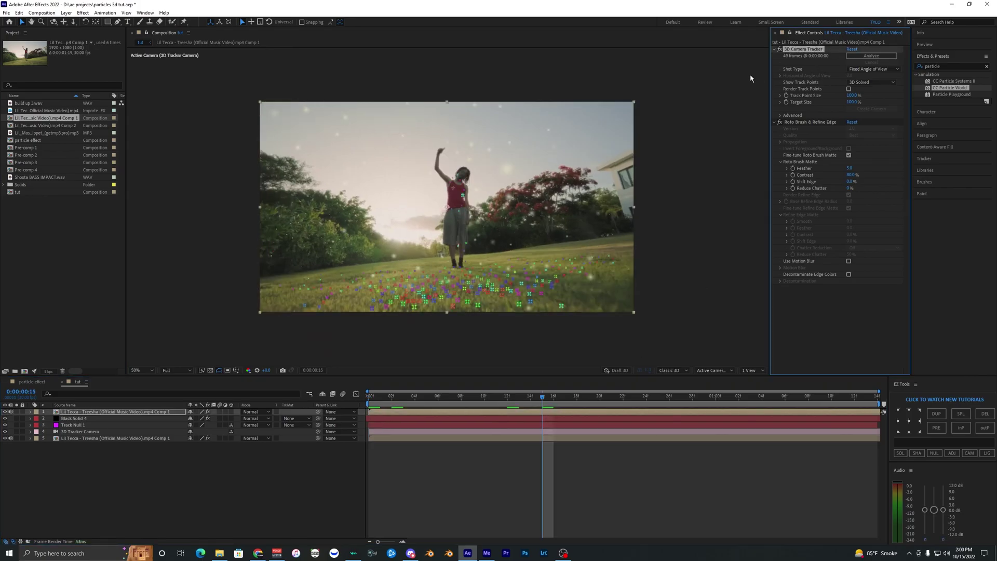
pyautogui.press('Delete')
pyautogui.click(788, 49)
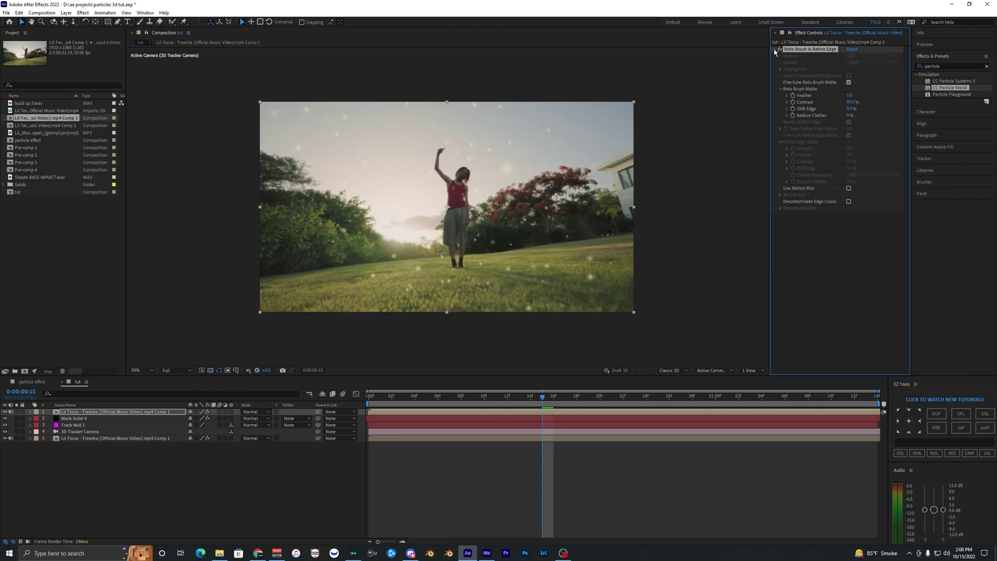
pyautogui.click(775, 49)
# Preview the composition with the rotoscoped dancer above the particles, and save the project
pyautogui.press('space')
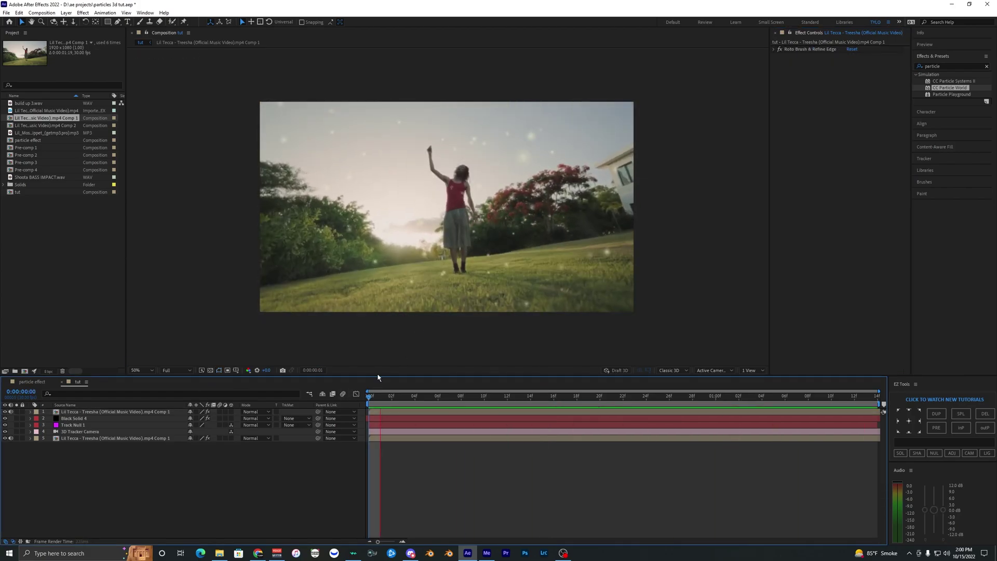
pyautogui.click(384, 412)
pyautogui.click(389, 472)
pyautogui.hotkey('ctrl', 's')
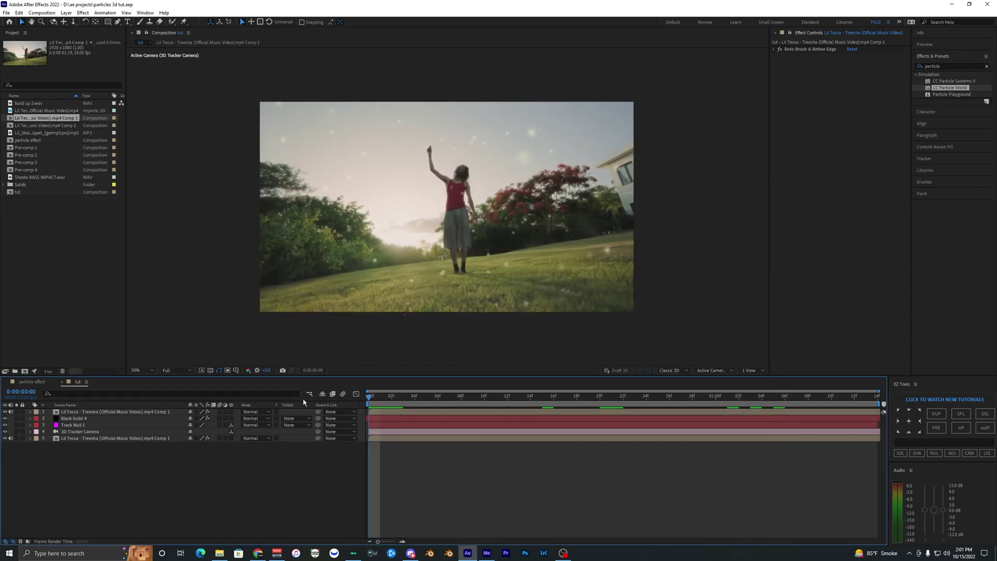
pyautogui.press('space')
pyautogui.click(384, 411)
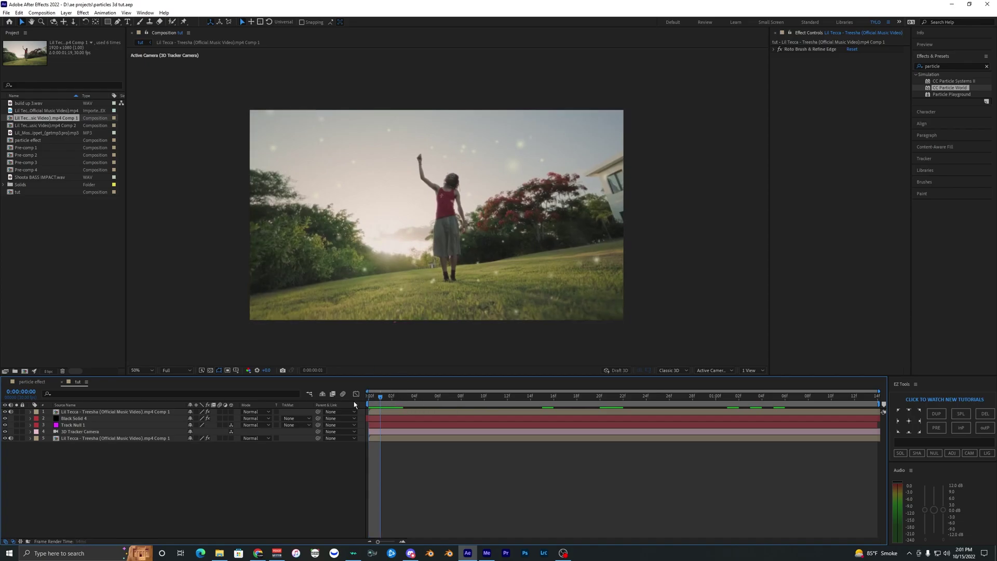
pyautogui.click(382, 424)
pyautogui.click(389, 463)
pyautogui.press('space')
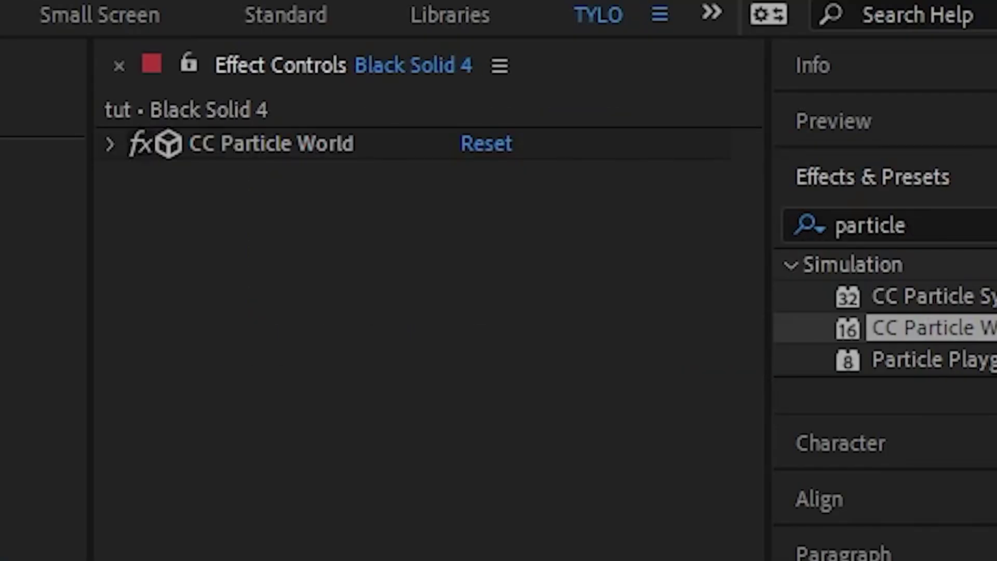
# Apply Deep Glow to the black solid below CC Particle World, with Unmult enabled, Radius 349 and Exposure 2
pyautogui.click(305, 147)
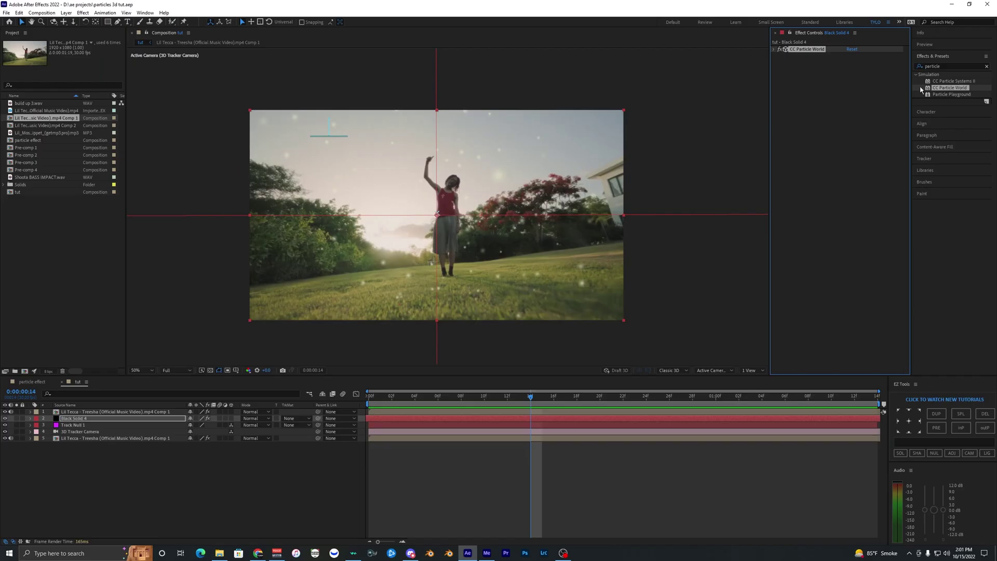
pyautogui.click(918, 218)
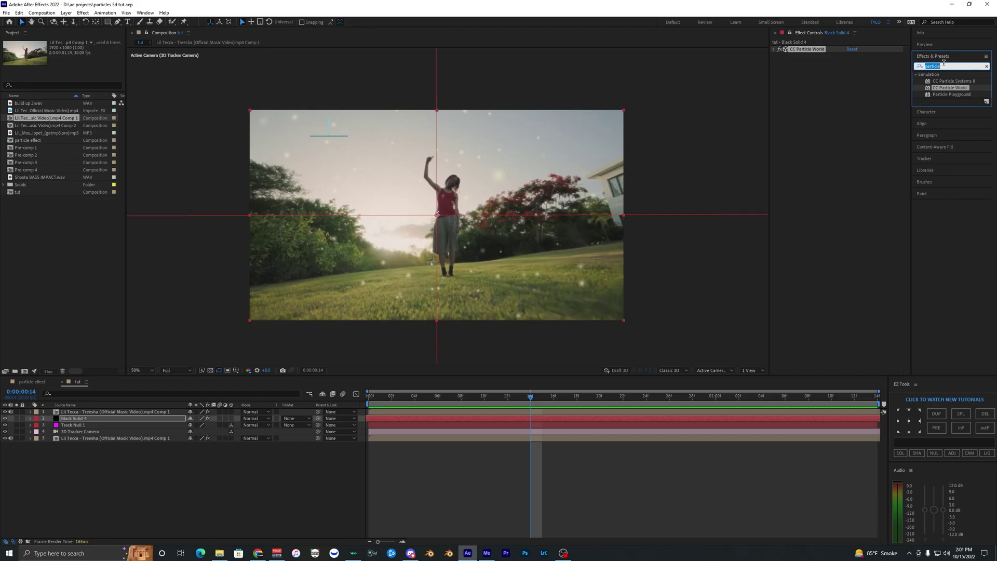
pyautogui.write('deep')
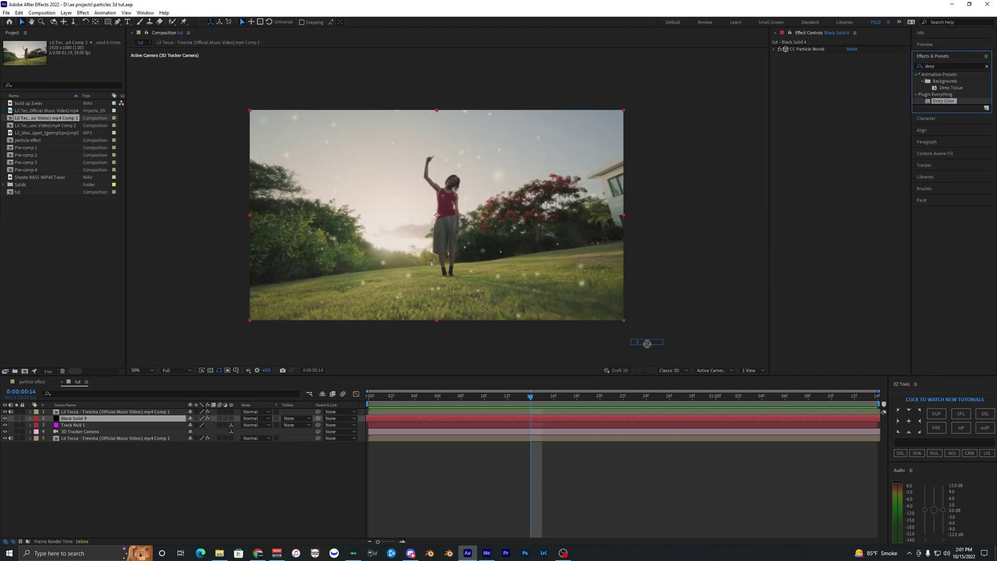
pyautogui.click(533, 426)
pyautogui.click(518, 419)
pyautogui.moveTo(516, 418); pyautogui.dragTo(517, 419)
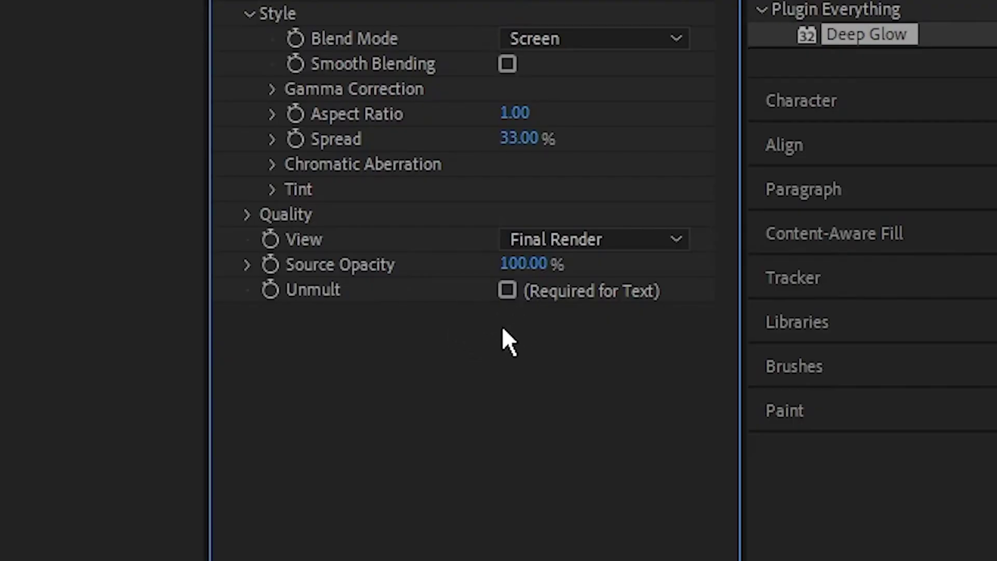
pyautogui.click(507, 290)
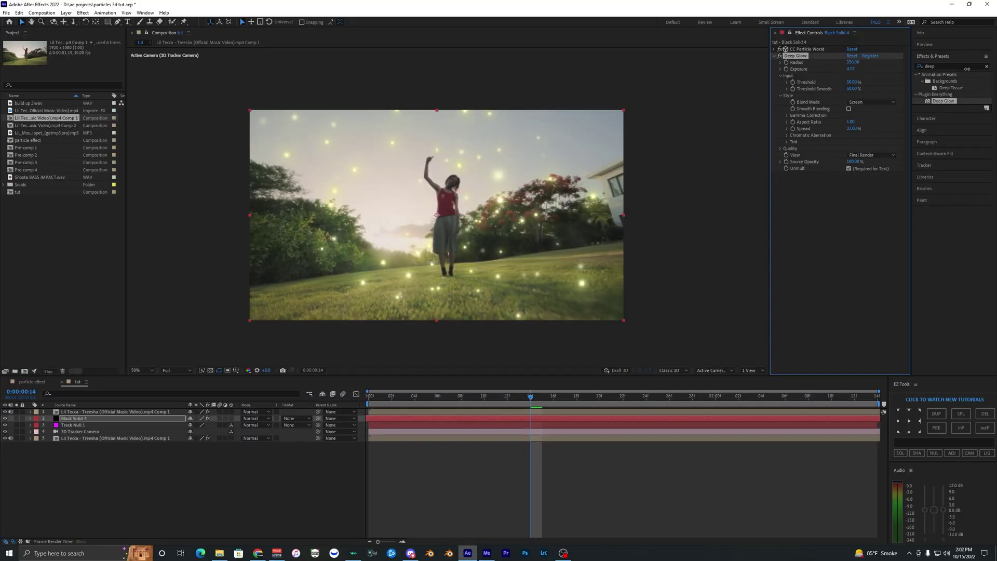
pyautogui.press('Return')
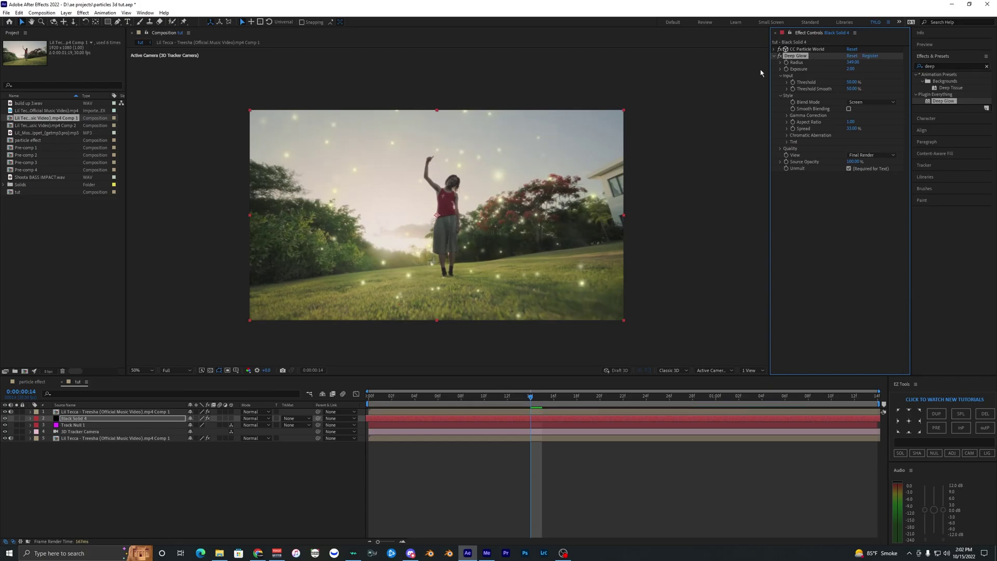
# Find the Trapcode Shine effect, apply it to the black solid after Deep Glow and set its Colorize option to None
pyautogui.doubleClick(953, 67)
pyautogui.write('shine')
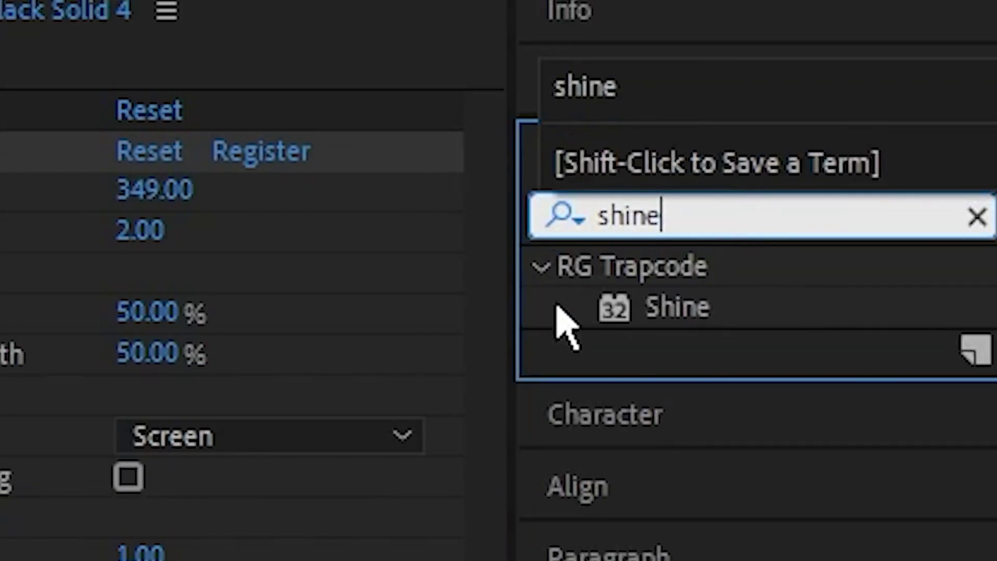
pyautogui.moveTo(930, 81); pyautogui.dragTo(779, 253)
pyautogui.click(781, 250)
pyautogui.click(867, 255)
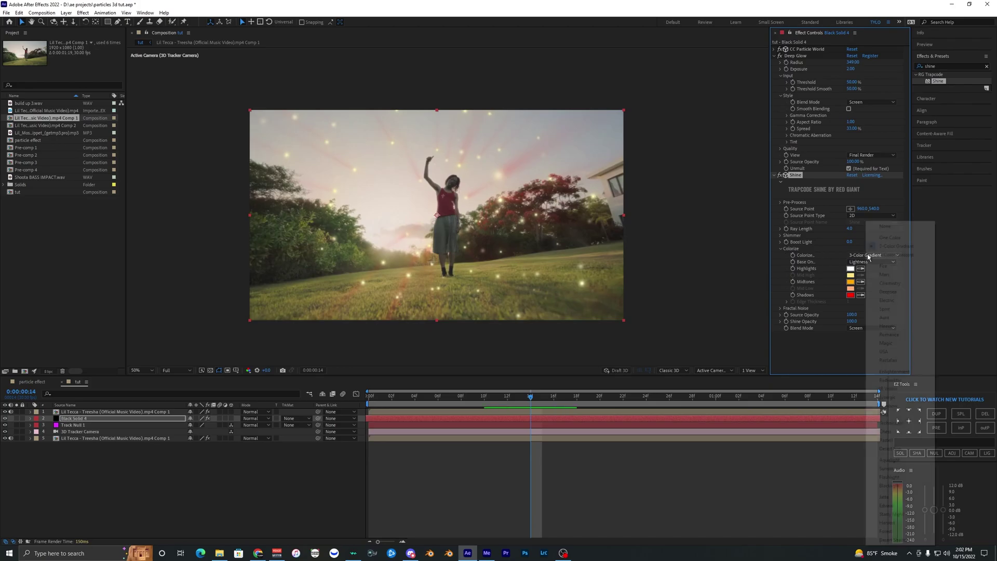
pyautogui.click(887, 227)
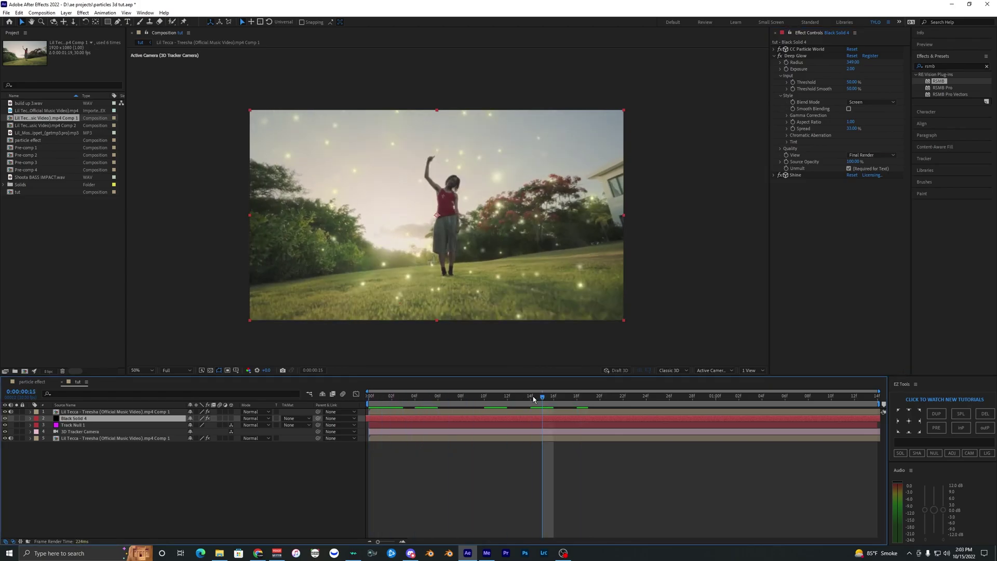
# Try a faster particle Velocity in CC Particle World and preview the composition from its first frame
pyautogui.click(775, 49)
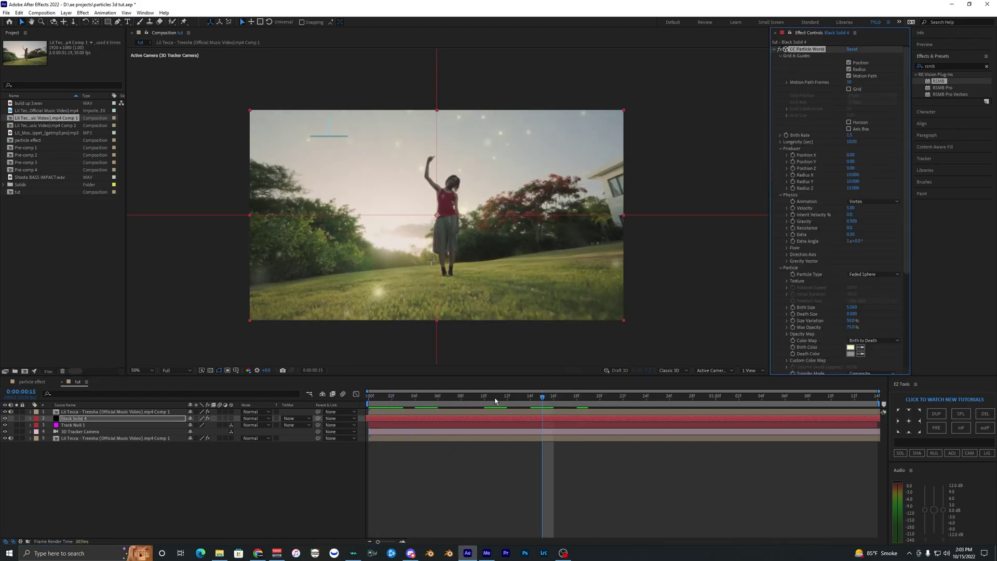
pyautogui.click(368, 397)
pyautogui.press('space')
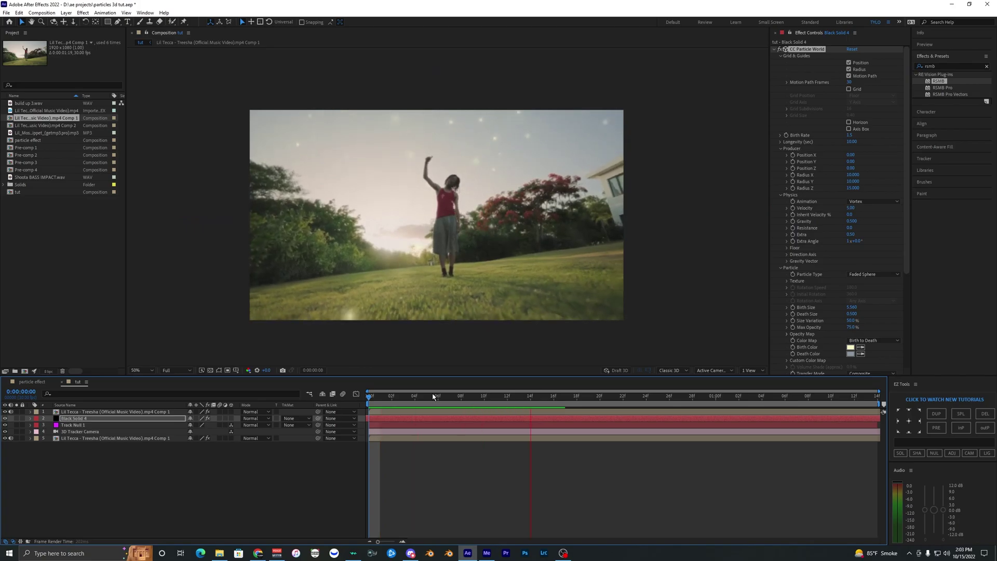
pyautogui.press('space')
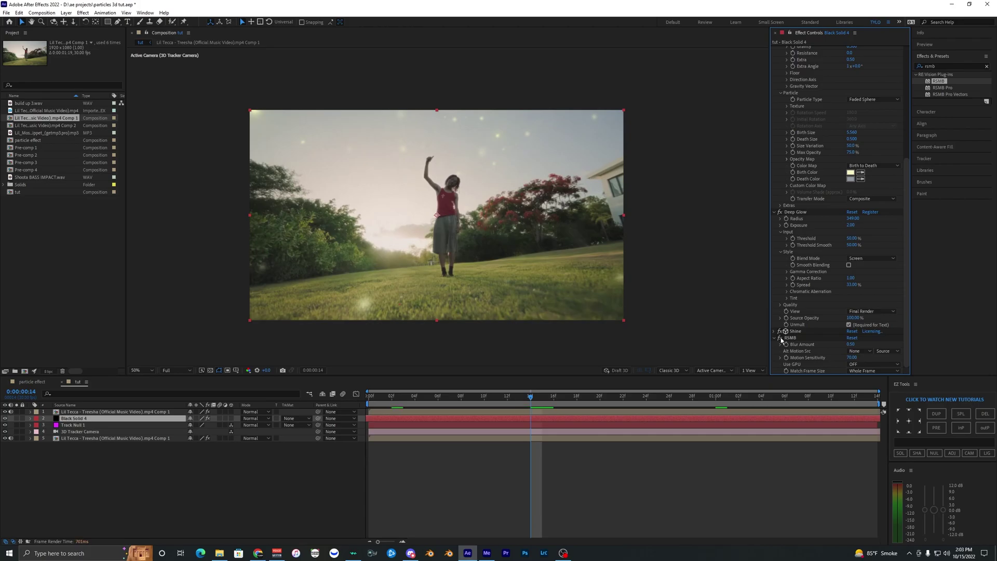
# Delete the RSMB effect from the black solid and set the CC Particle World Velocity to 0.5
pyautogui.click(786, 338)
pyautogui.press('Delete')
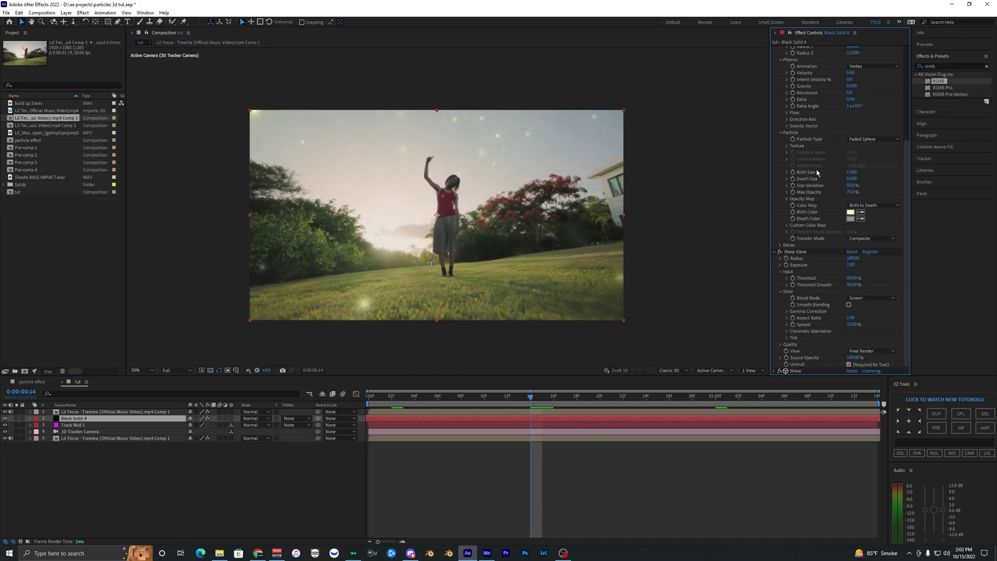
pyautogui.scroll(5, 817, 172)
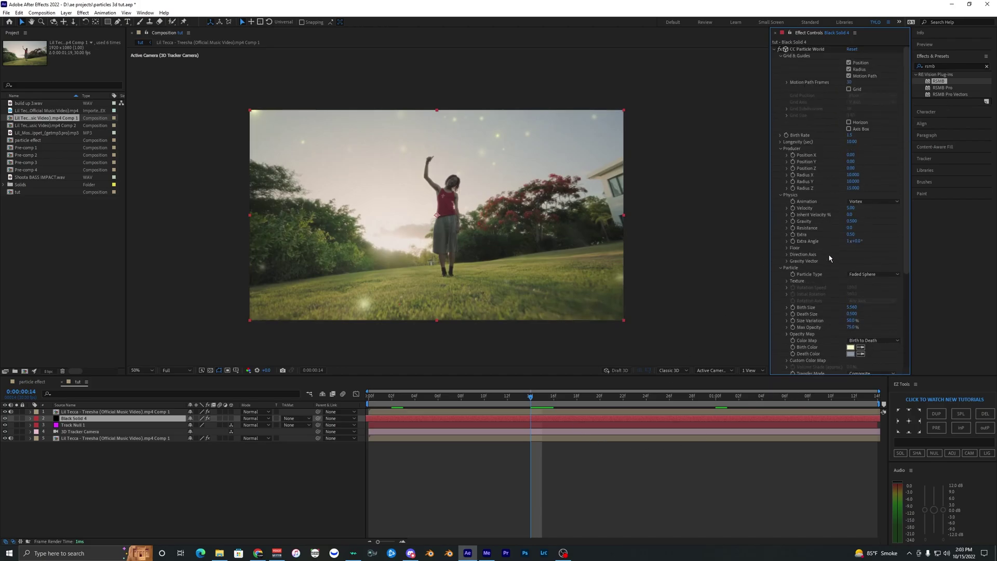
pyautogui.click(852, 208)
pyautogui.write('0')
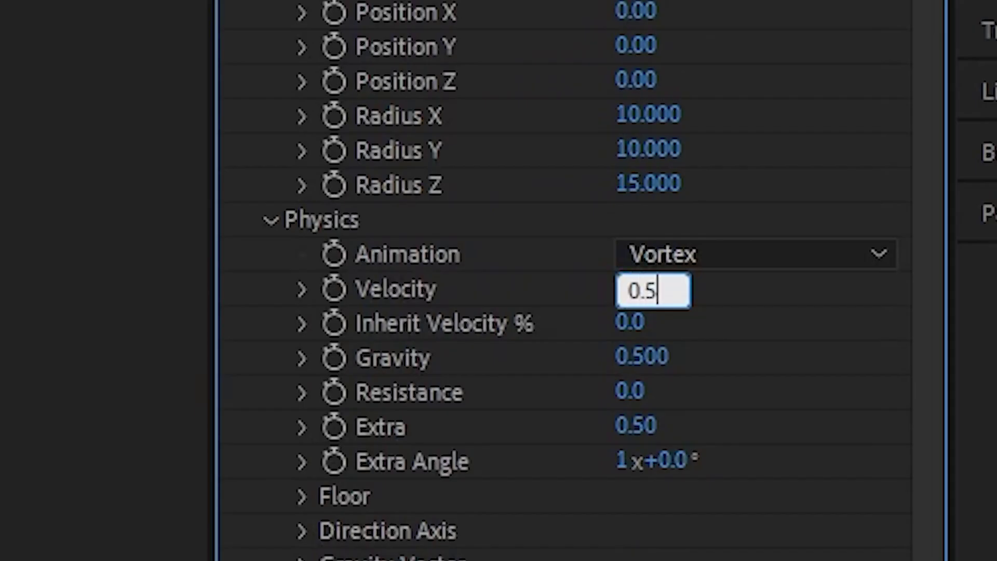
pyautogui.write('.5')
pyautogui.press('Return')
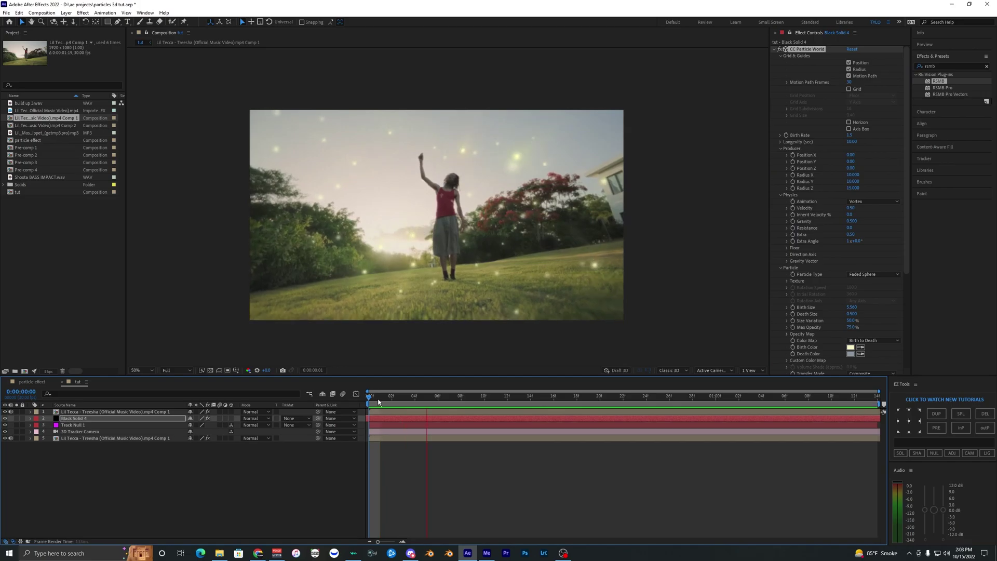
# Check the particle motion in a preview and set the CC Particle World physics Animation to Fire
pyautogui.press('space')
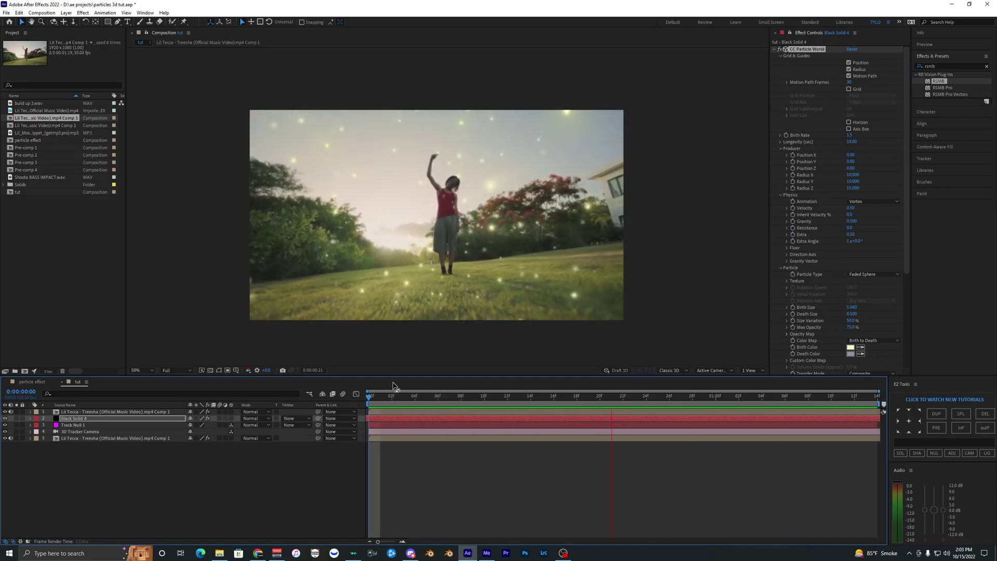
pyautogui.press('space')
pyautogui.click(865, 202)
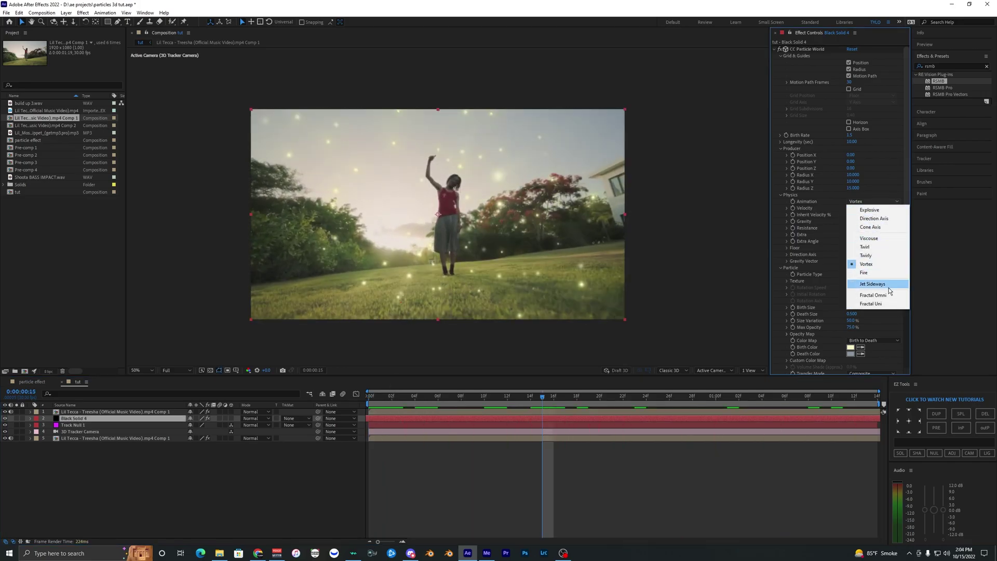
pyautogui.click(873, 273)
# Preview the composition from its first frame to judge how the particles move with the Fire animation
pyautogui.moveTo(375, 398); pyautogui.dragTo(338, 402)
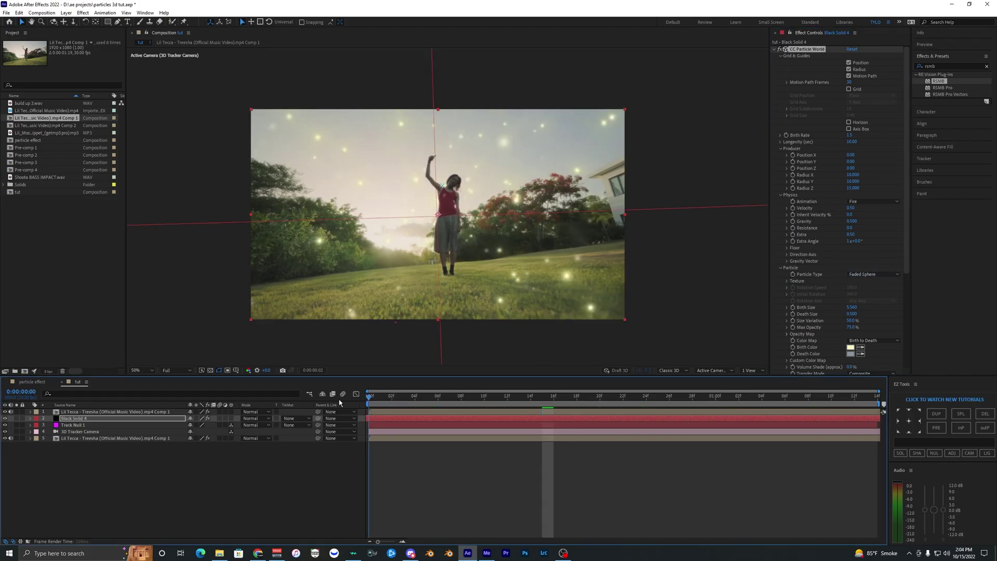
pyautogui.press('space')
pyautogui.scroll(-2, 311, 325)
pyautogui.press('space')
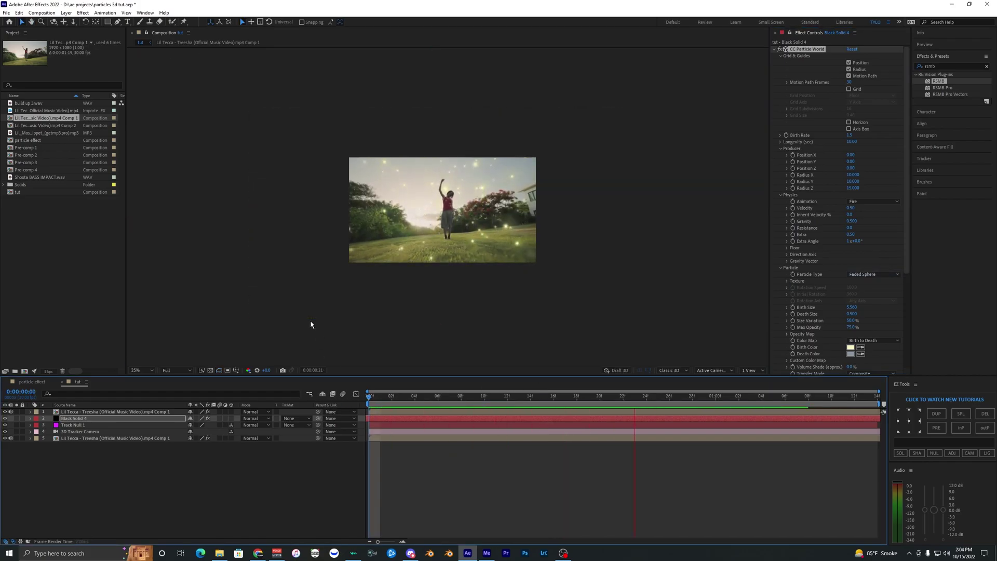
pyautogui.press('space')
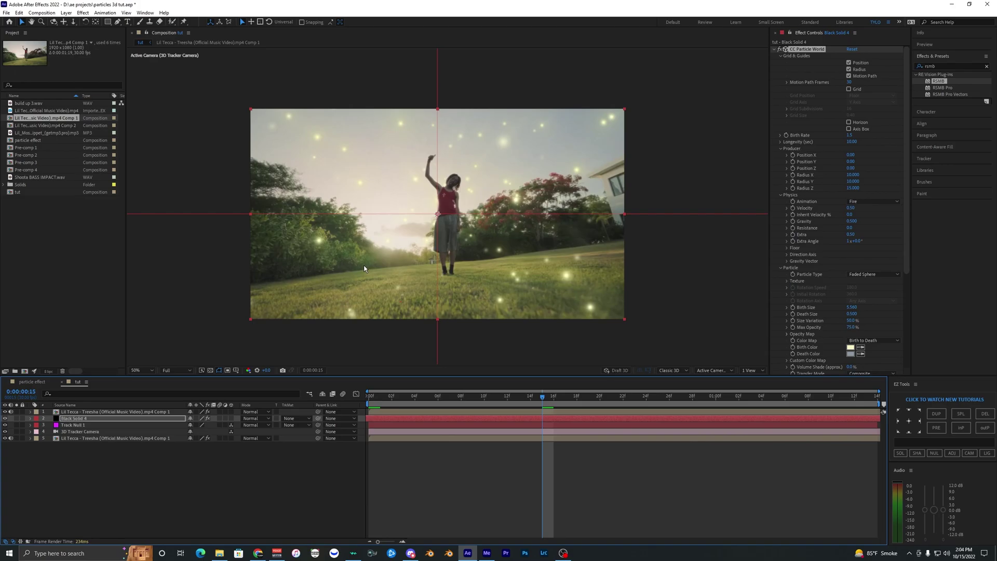
pyautogui.click(378, 419)
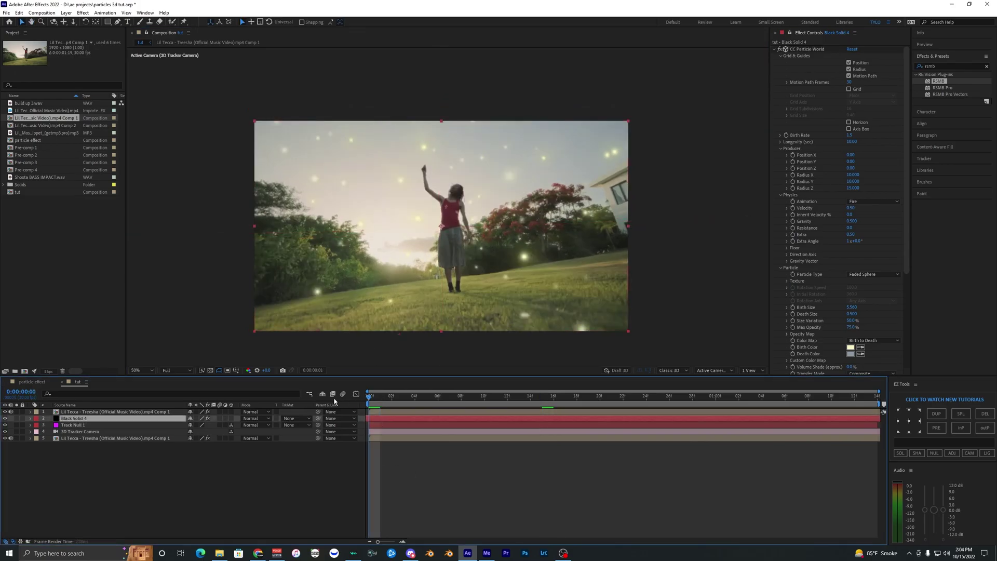
pyautogui.press('space')
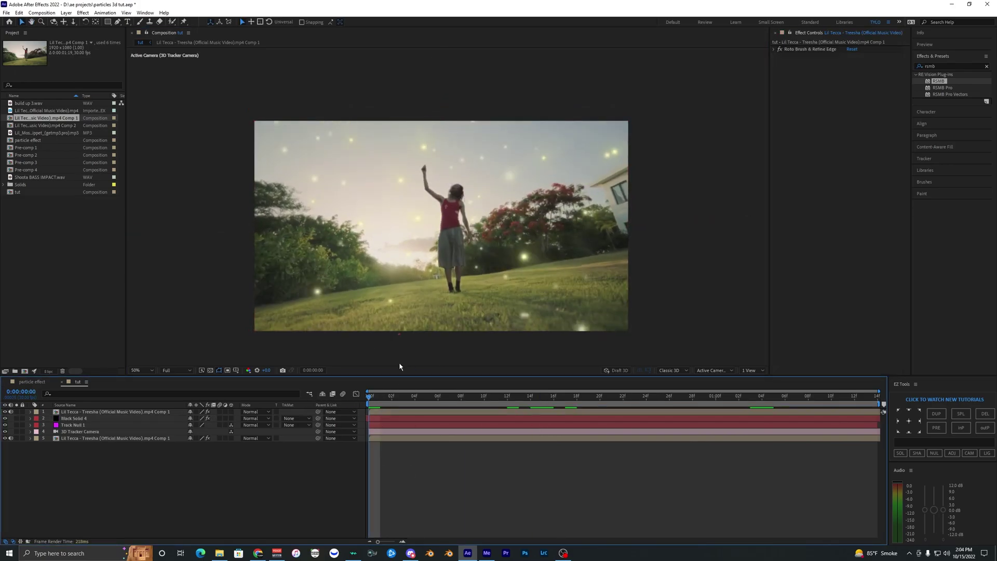
# Create a new adjustment layer above all the other layers in the tut composition
pyautogui.click(66, 12)
pyautogui.moveTo(120, 21)
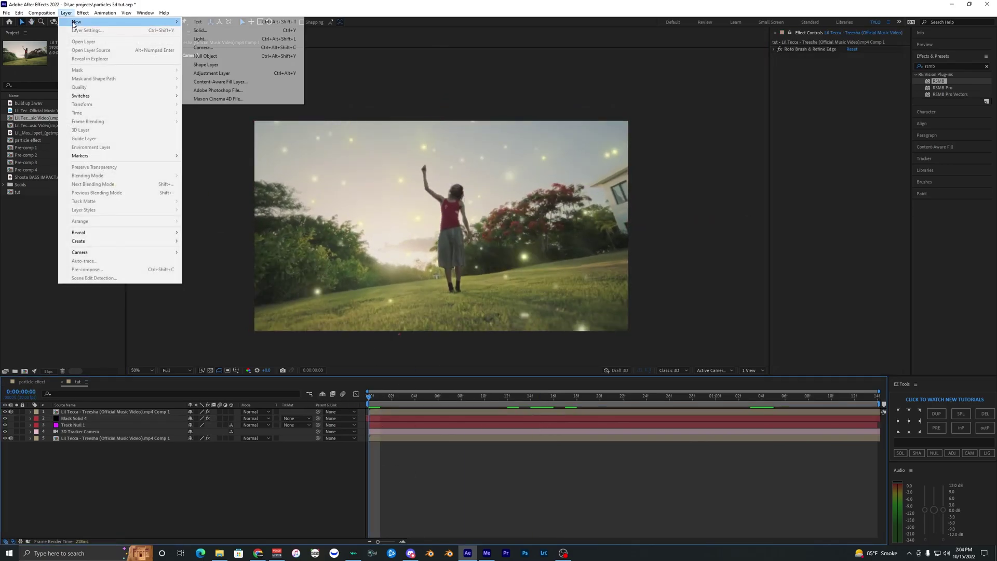
pyautogui.click(218, 74)
# Find the Sapphire S_Glow effect, apply it to the adjustment layer and reduce its Brightness
pyautogui.moveTo(370, 396); pyautogui.dragTo(450, 395)
pyautogui.click(940, 65)
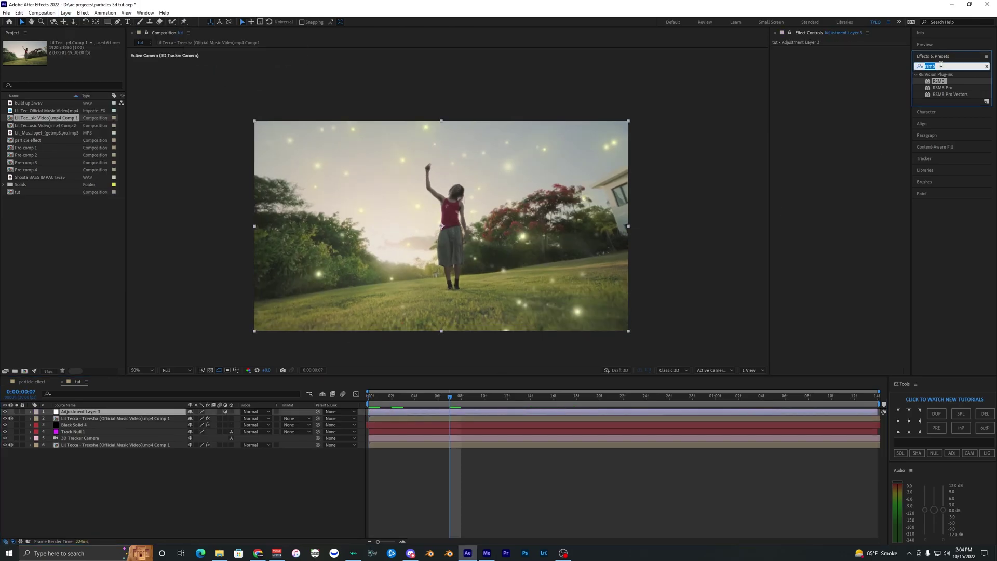
pyautogui.write('glow')
pyautogui.doubleClick(943, 284)
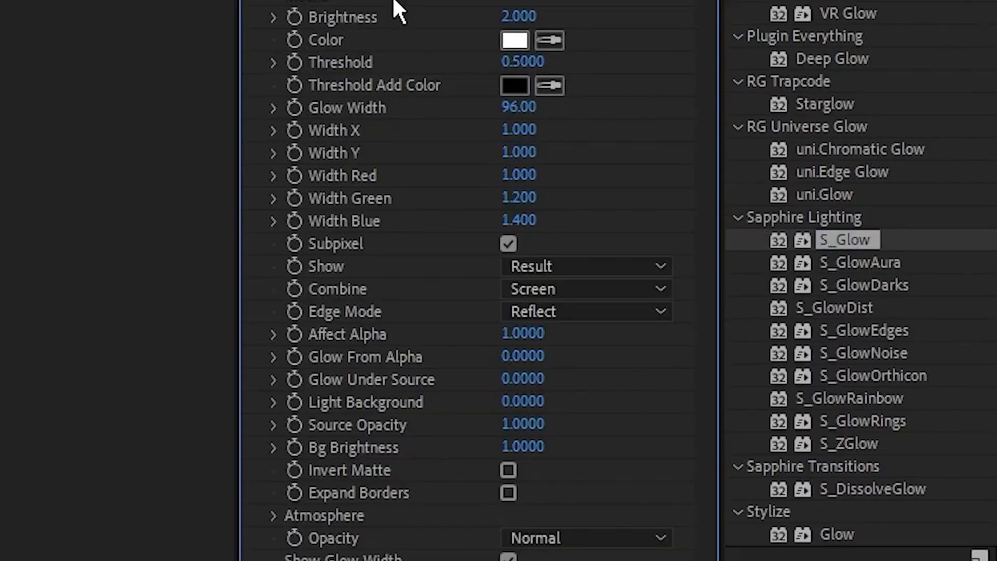
pyautogui.click(518, 16)
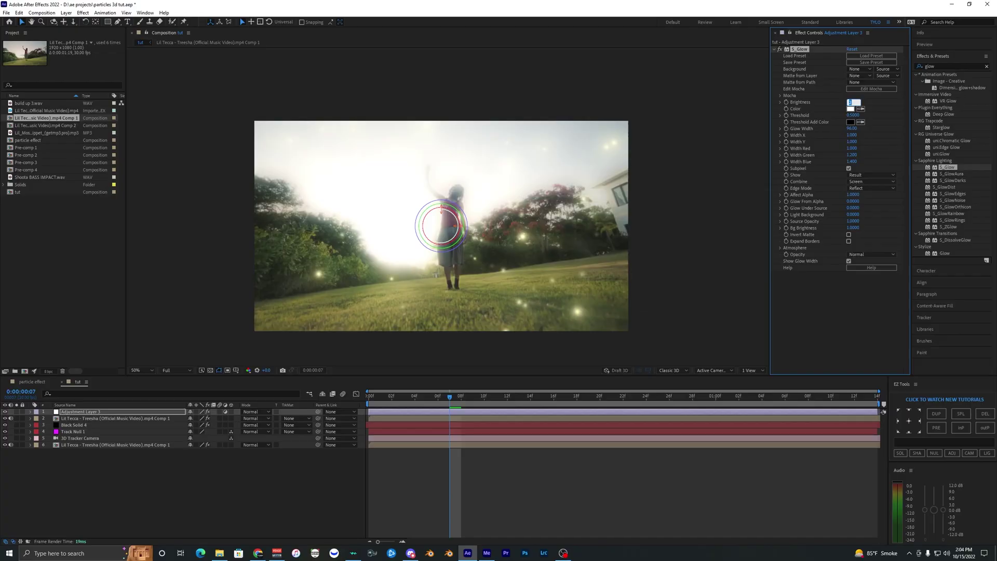
pyautogui.write('0')
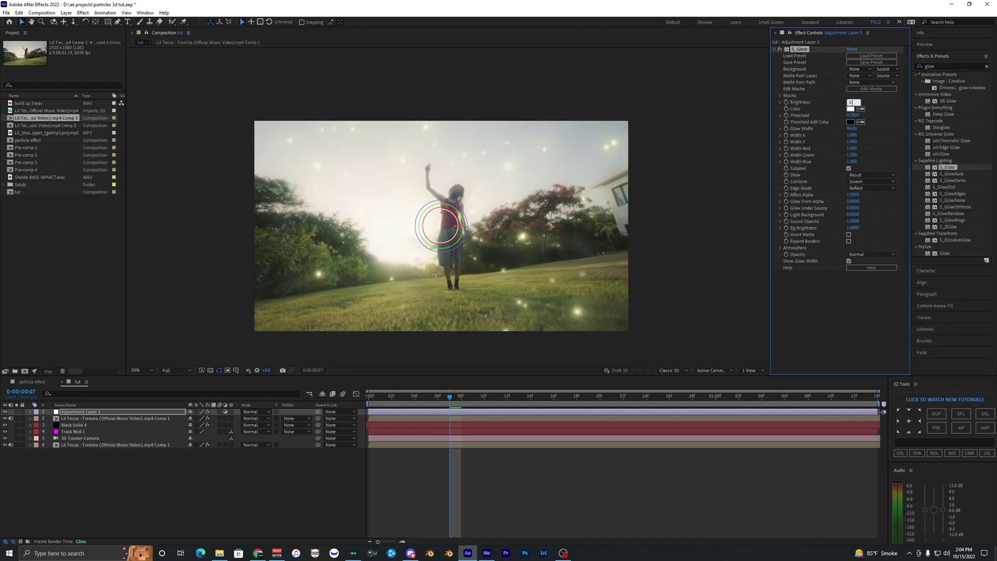
pyautogui.press('Return')
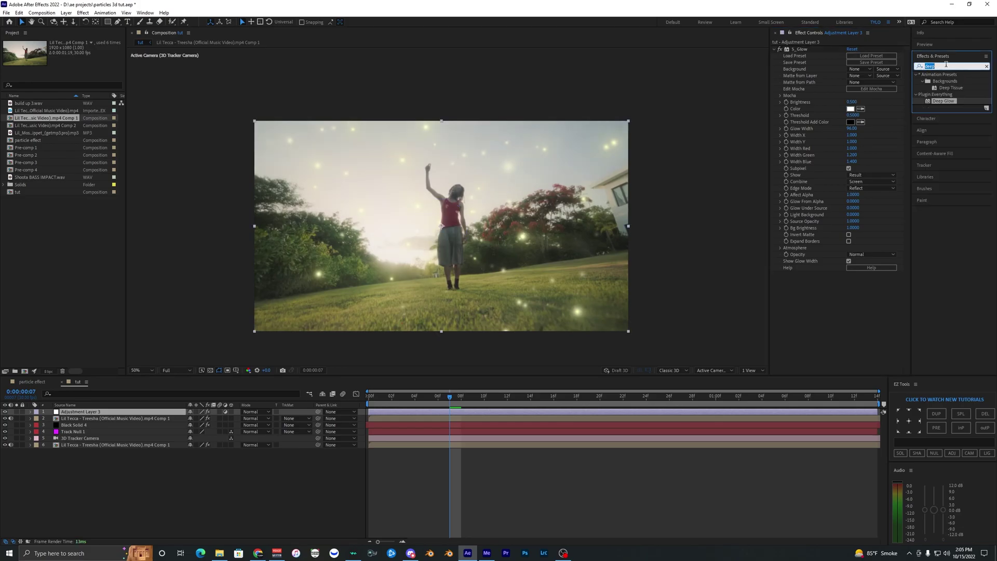
# Add Trapcode Shine to the adjustment layer after S_Glow and set its Colorize option to One Color
pyautogui.write('shine')
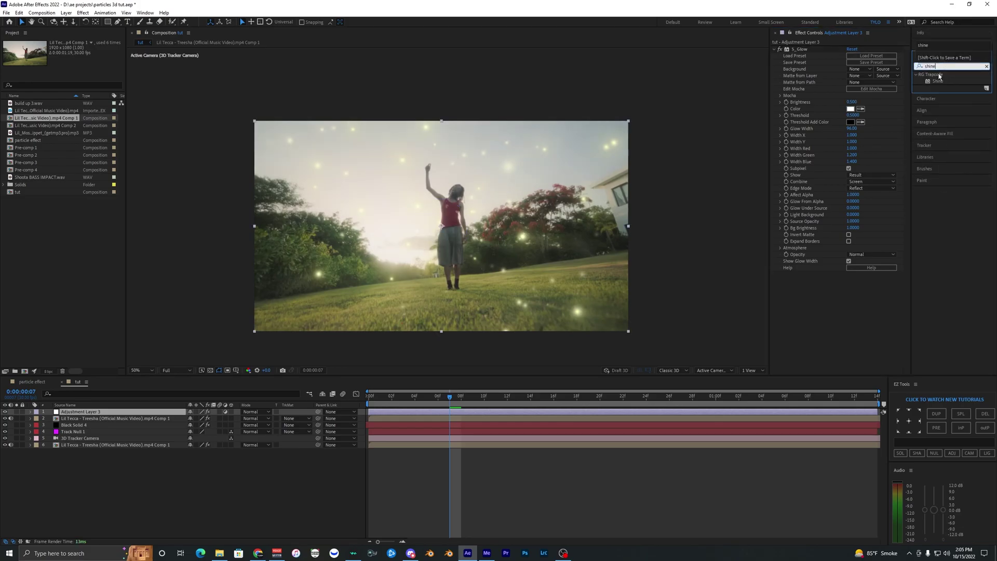
pyautogui.moveTo(937, 81); pyautogui.dragTo(800, 274)
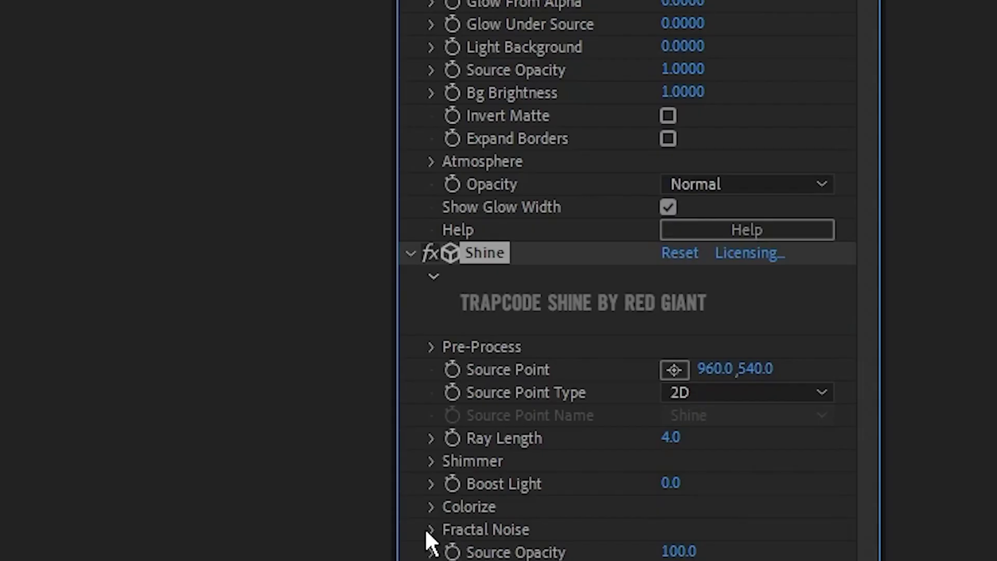
pyautogui.click(748, 346)
pyautogui.click(793, 99)
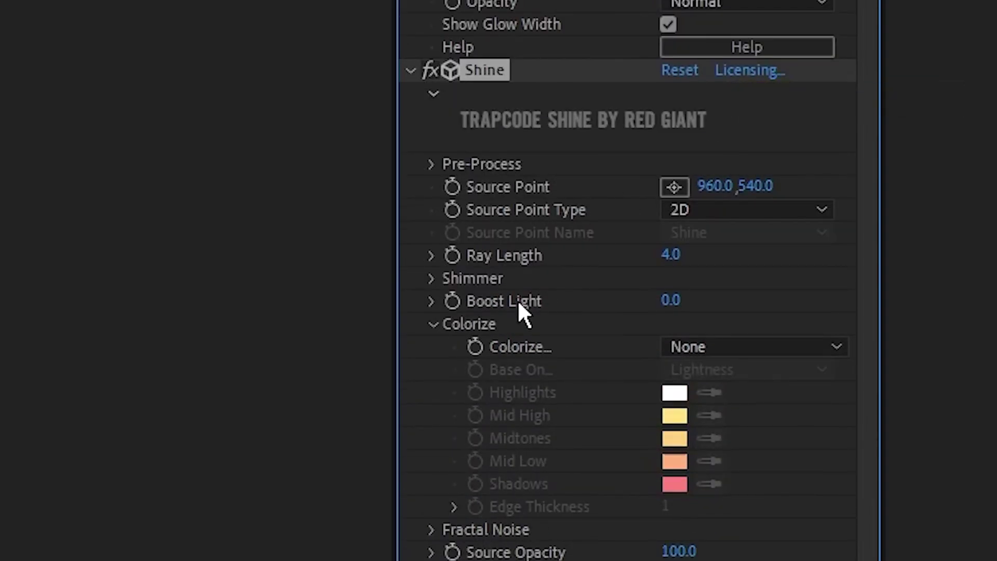
pyautogui.click(748, 347)
pyautogui.click(811, 138)
# Set the Shine color to light orange FFD992 and its Ray Length to 3
pyautogui.click(675, 436)
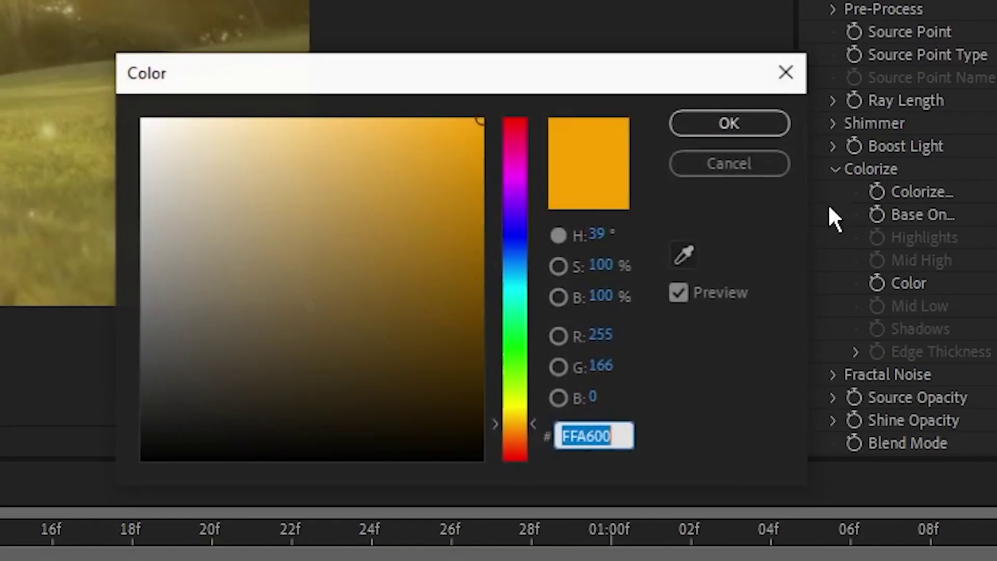
pyautogui.moveTo(425, 182)
pyautogui.mouseDown()
pyautogui.moveTo(412, 125)
pyautogui.moveTo(287, 94)
pyautogui.moveTo(285, 71)
pyautogui.mouseUp()
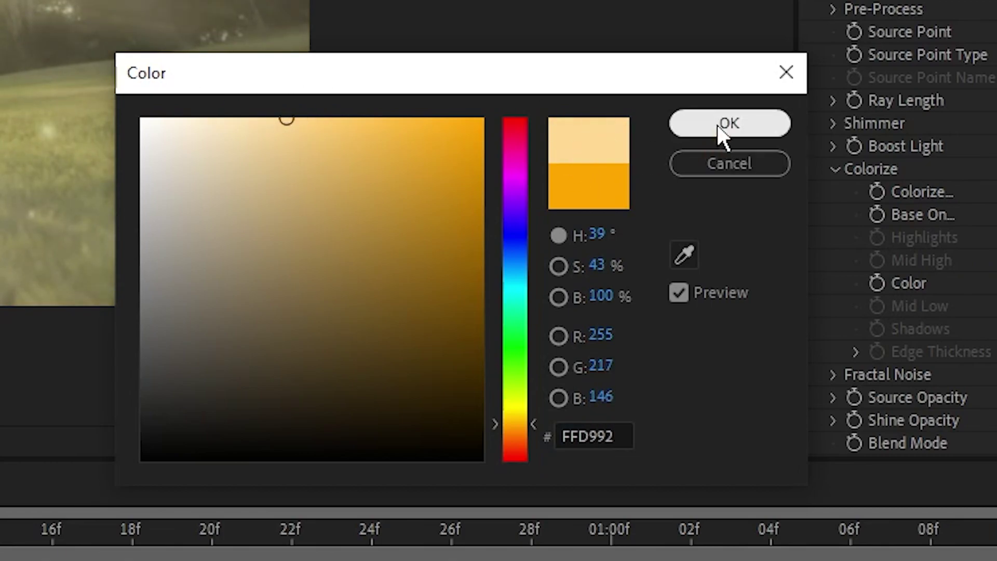
pyautogui.click(720, 124)
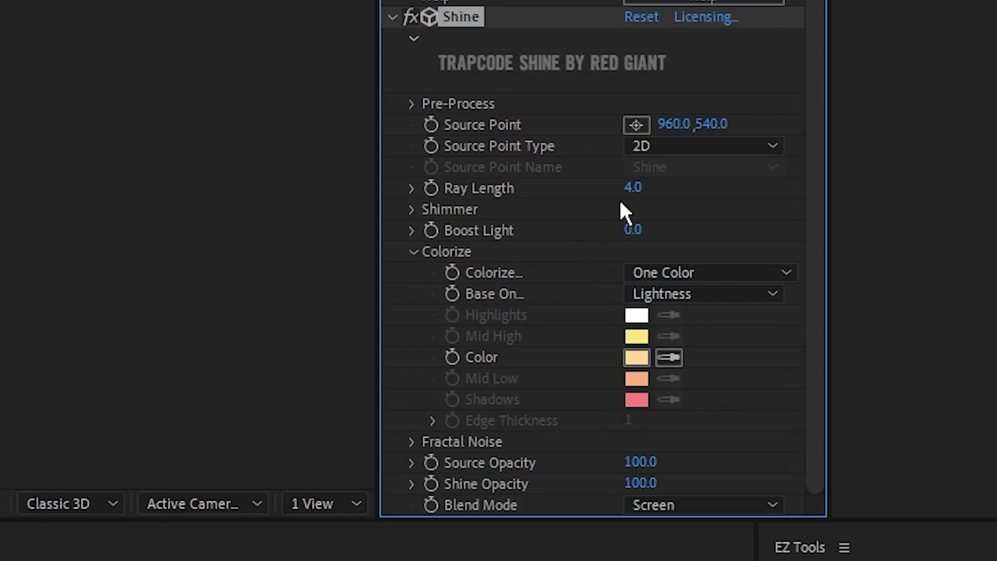
pyautogui.click(634, 190)
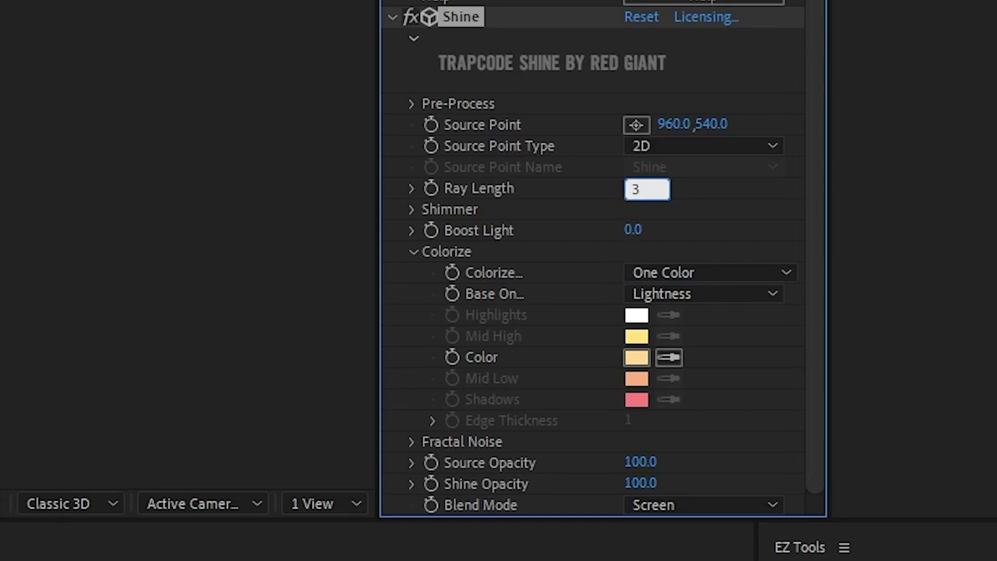
pyautogui.write('3')
pyautogui.press('Return')
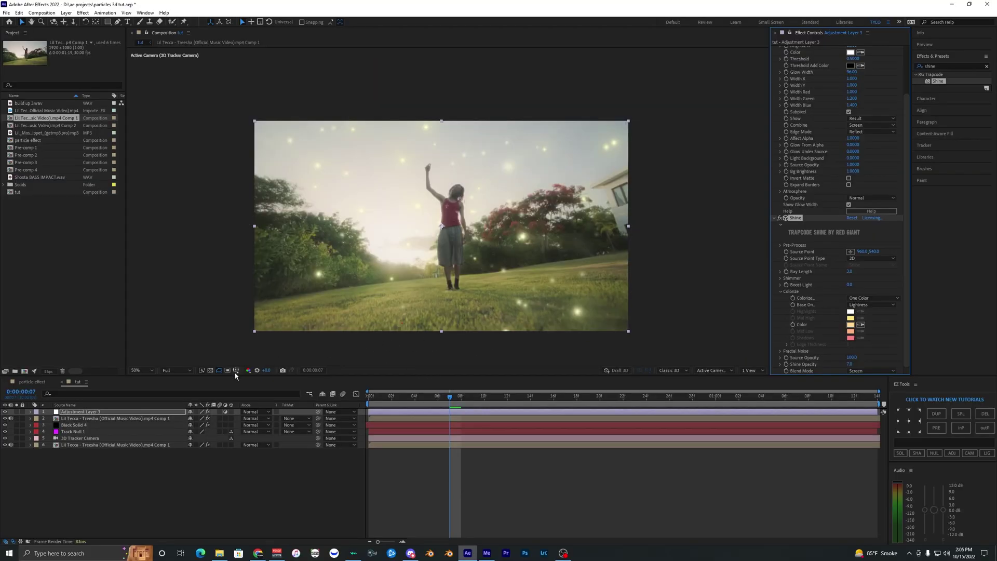
# Collapse both effects and compare the image with the adjustment layer hidden and visible, leaving the layer on
pyautogui.click(778, 219)
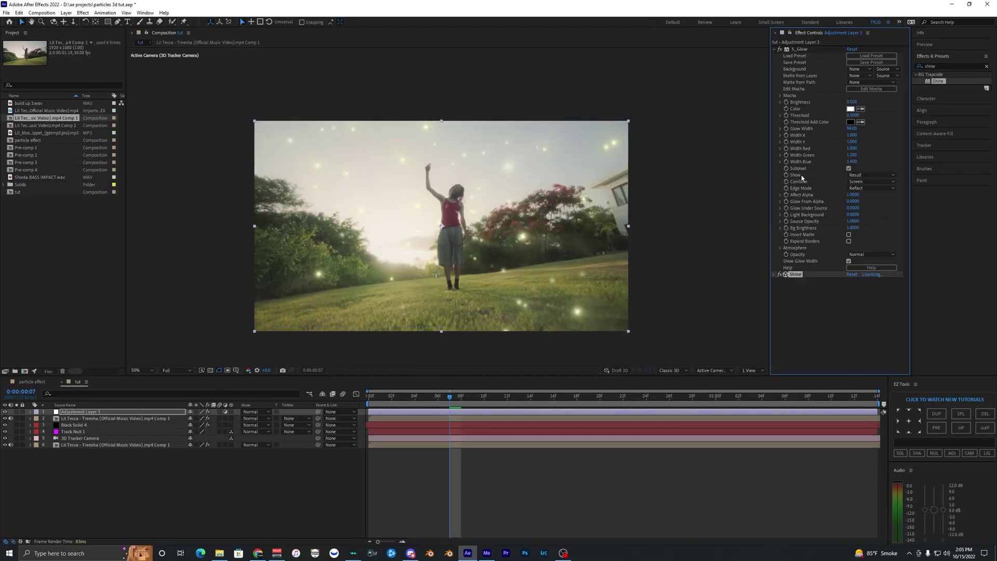
pyautogui.click(775, 49)
pyautogui.click(5, 412)
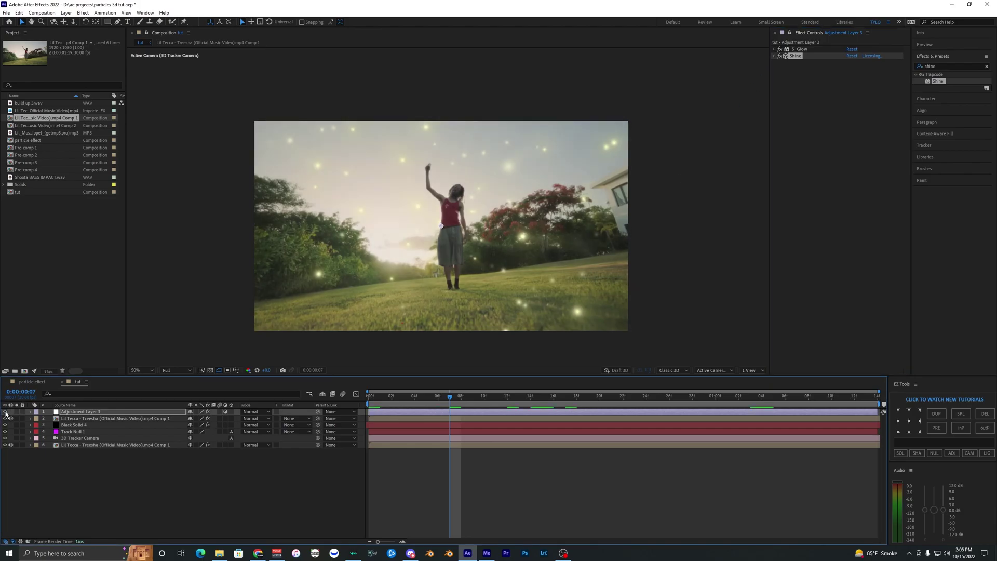
pyautogui.click(5, 412)
pyautogui.click(5, 412)
pyautogui.click(6, 412)
pyautogui.click(5, 412)
pyautogui.click(5, 412)
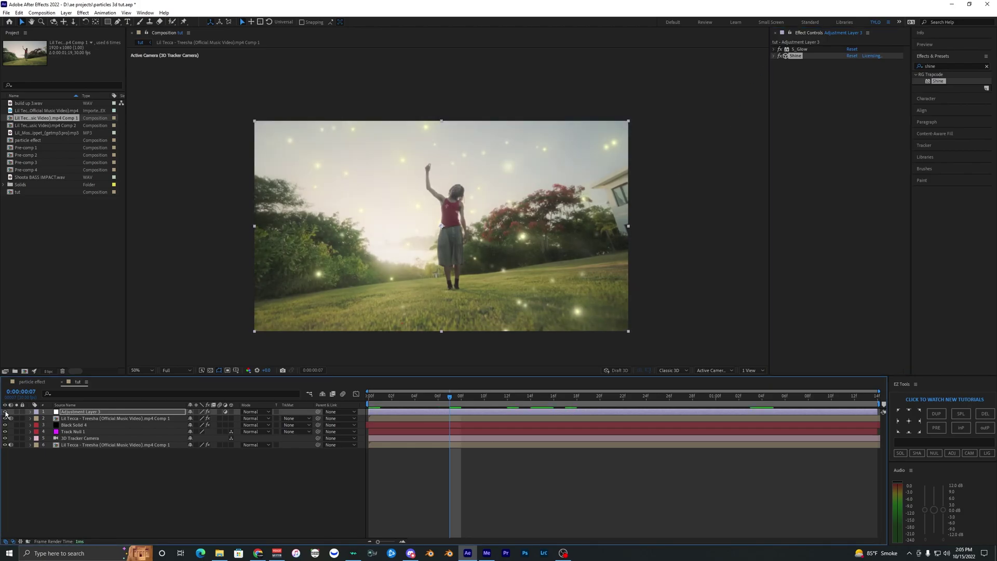
pyautogui.click(223, 288)
# Preview the finished composition from its first frame with the adjustment layer's glow and Shine effects active
pyautogui.click(289, 393)
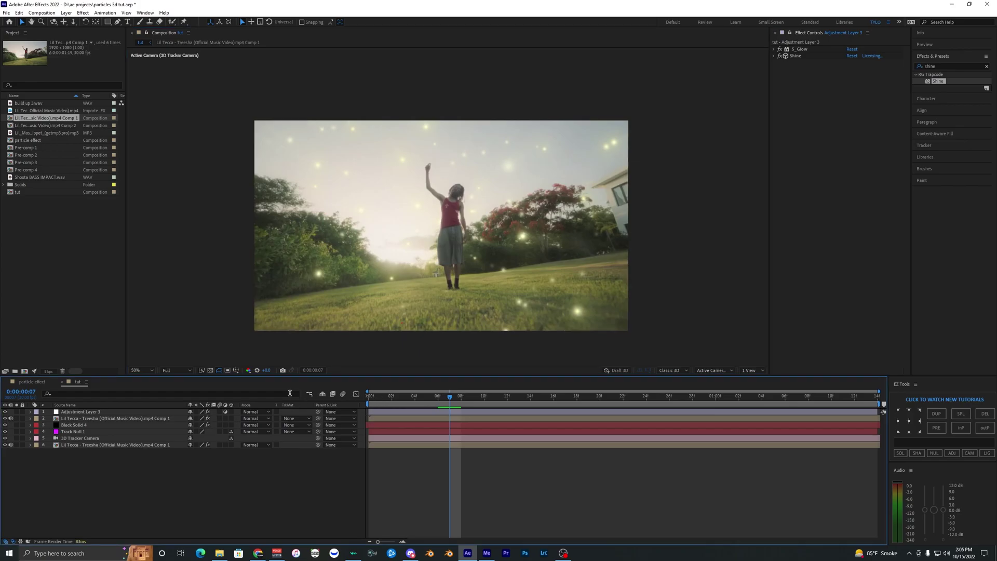
pyautogui.press('space')
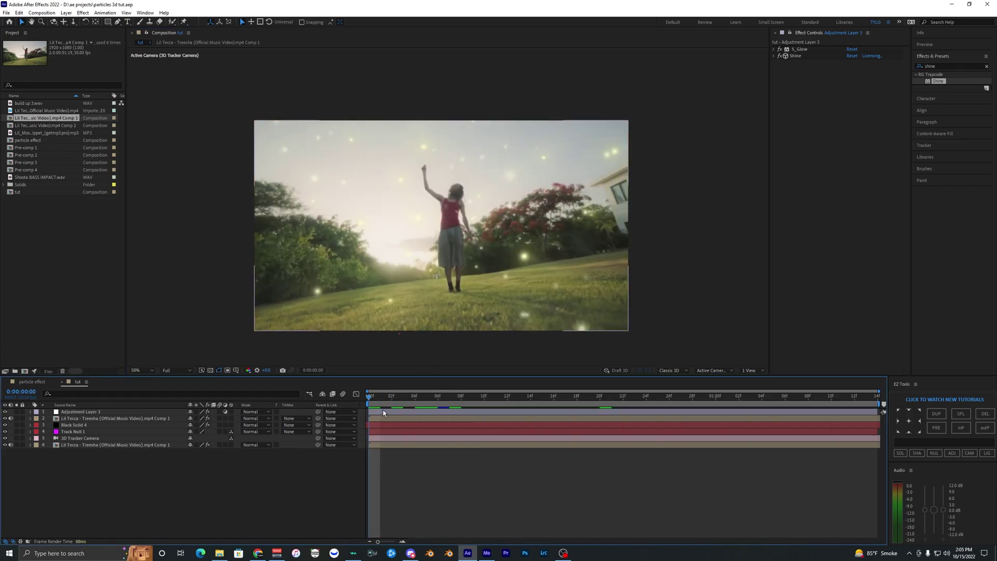
pyautogui.click(200, 427)
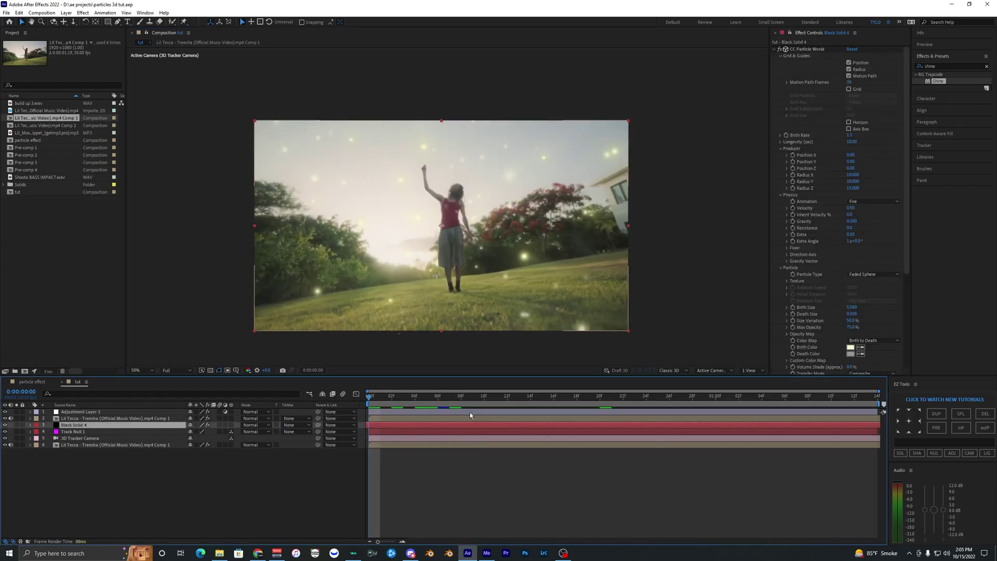
pyautogui.press('space')
pyautogui.scroll(-4, 439, 270)
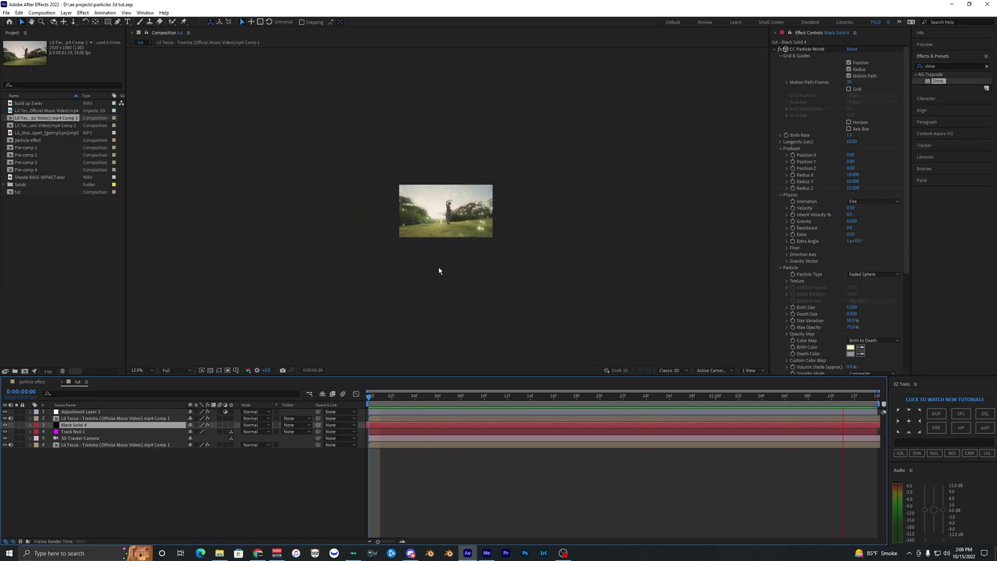
pyautogui.scroll(2, 439, 270)
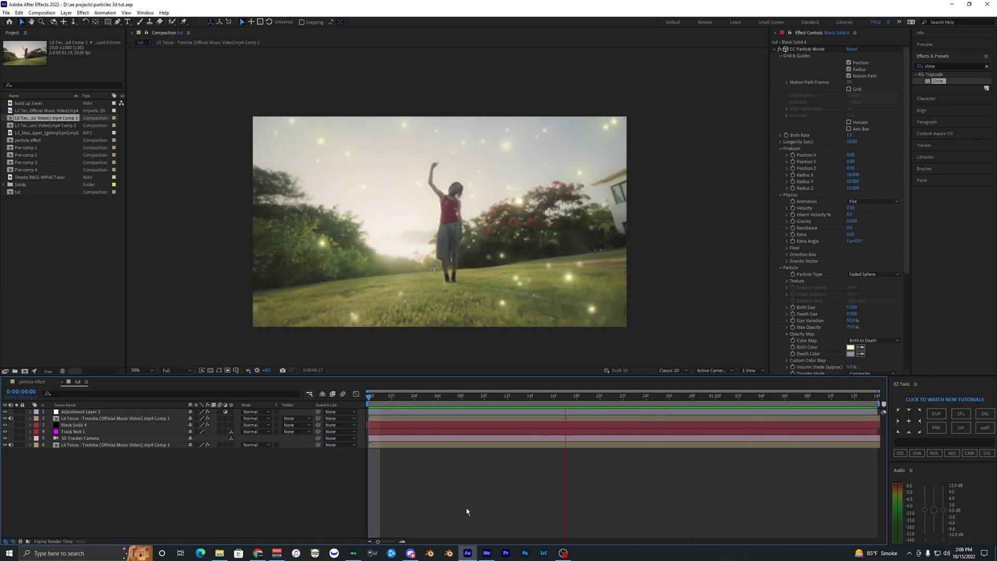